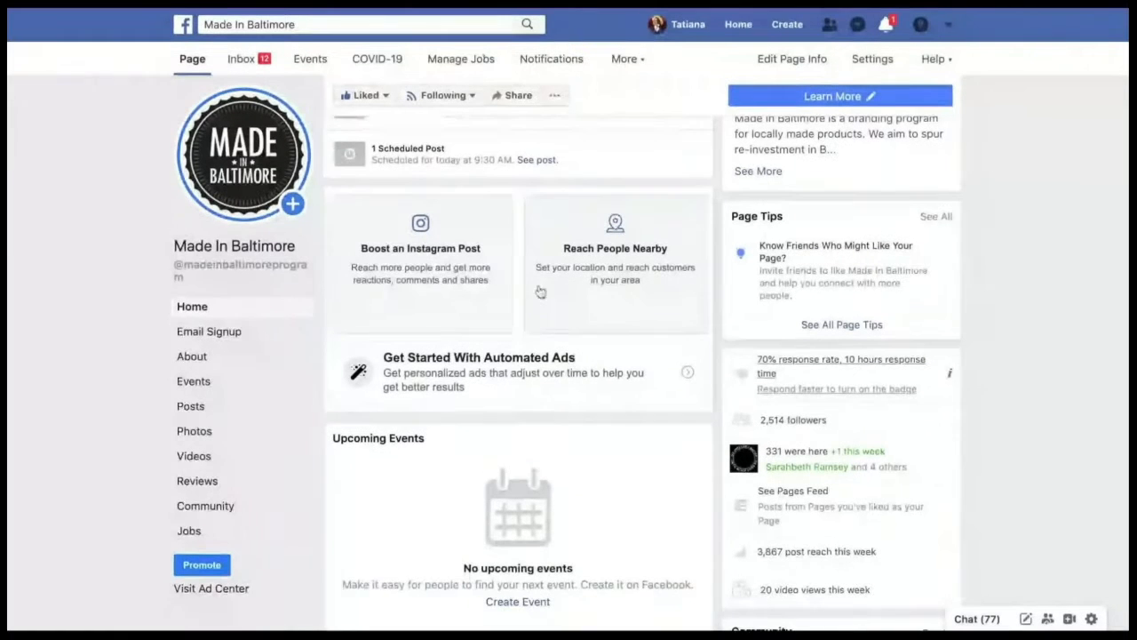
Open the page's promotion options and start a Get More Website Visitors ad.
scroll(244, 418, "down", 2)
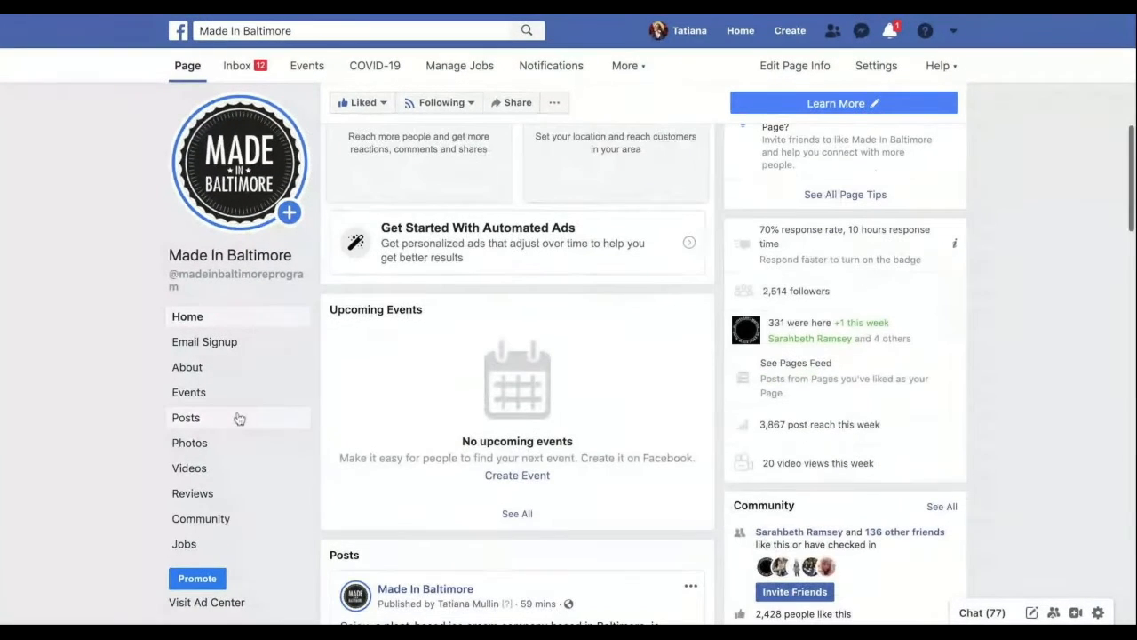
left_click(206, 579)
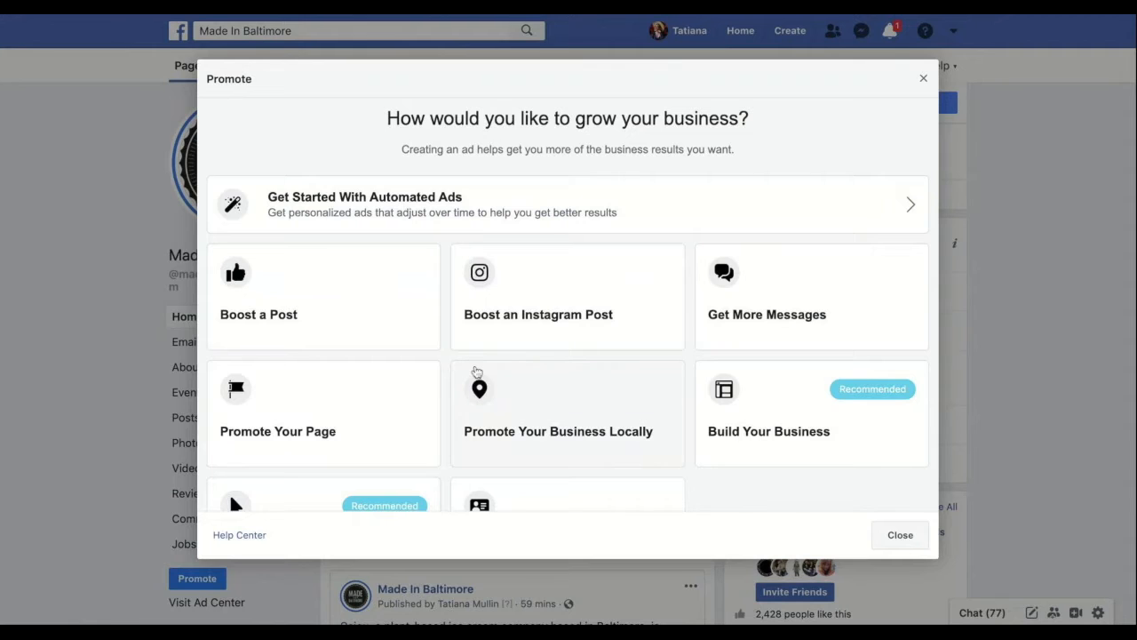
scroll(677, 422, "down", 1)
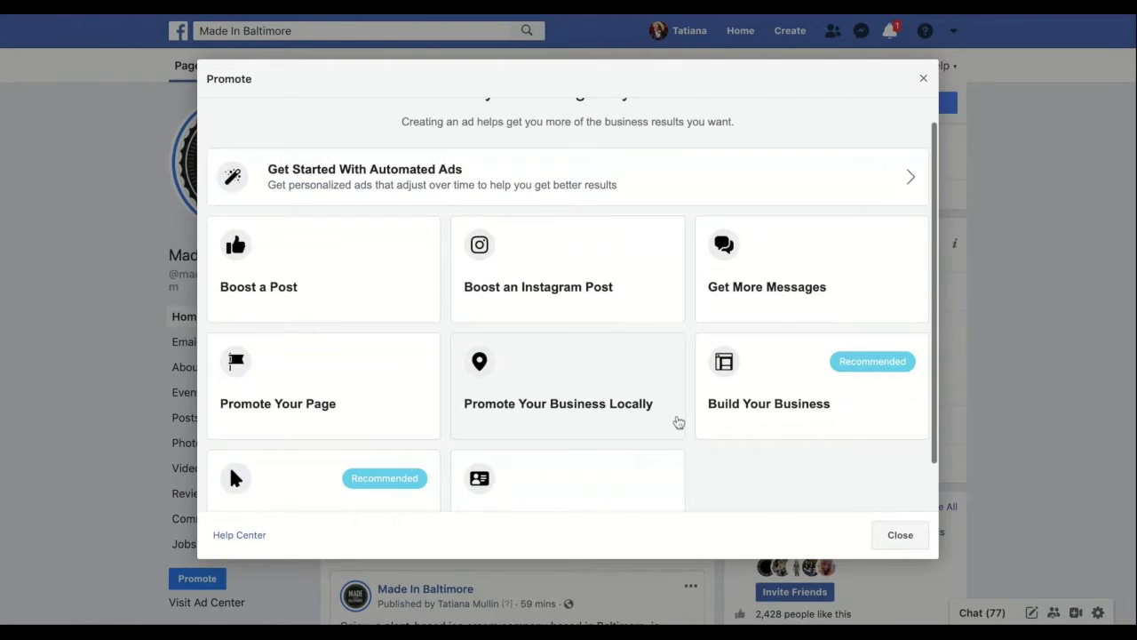
scroll(678, 422, "down", 2)
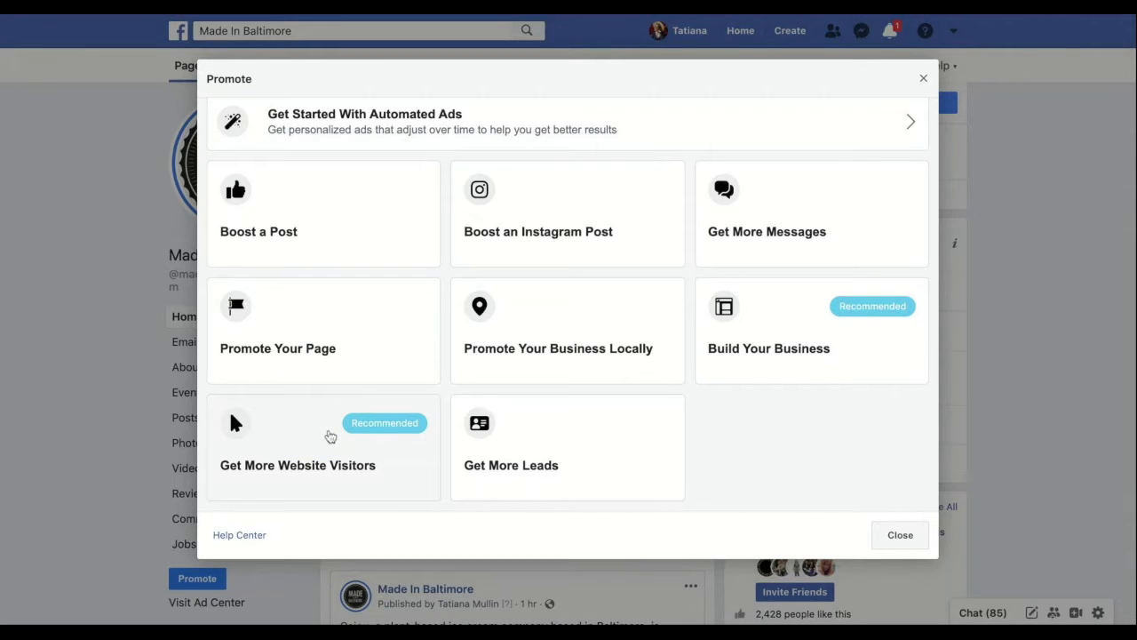
left_click(331, 436)
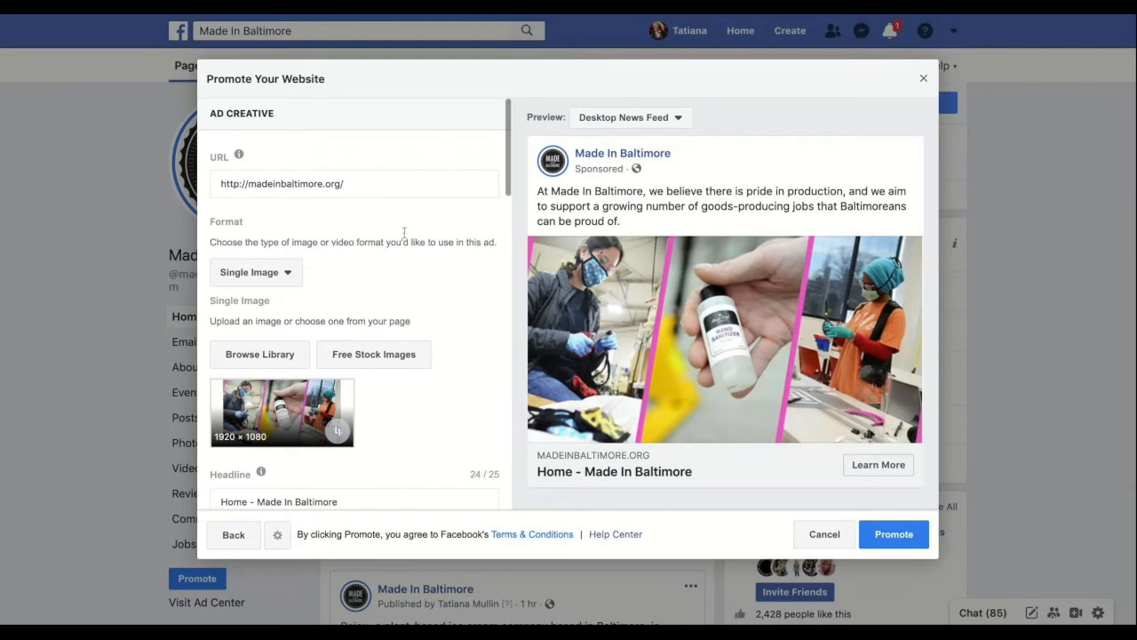
left_click(365, 186)
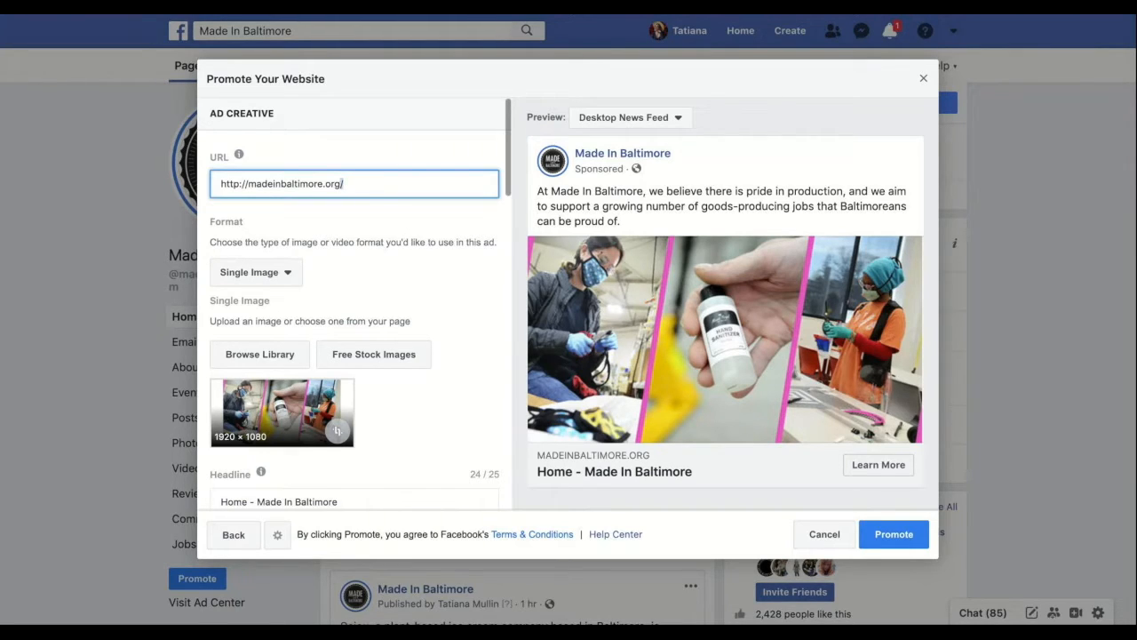
key("ctrl+a")
left_click(354, 186)
key("Tab")
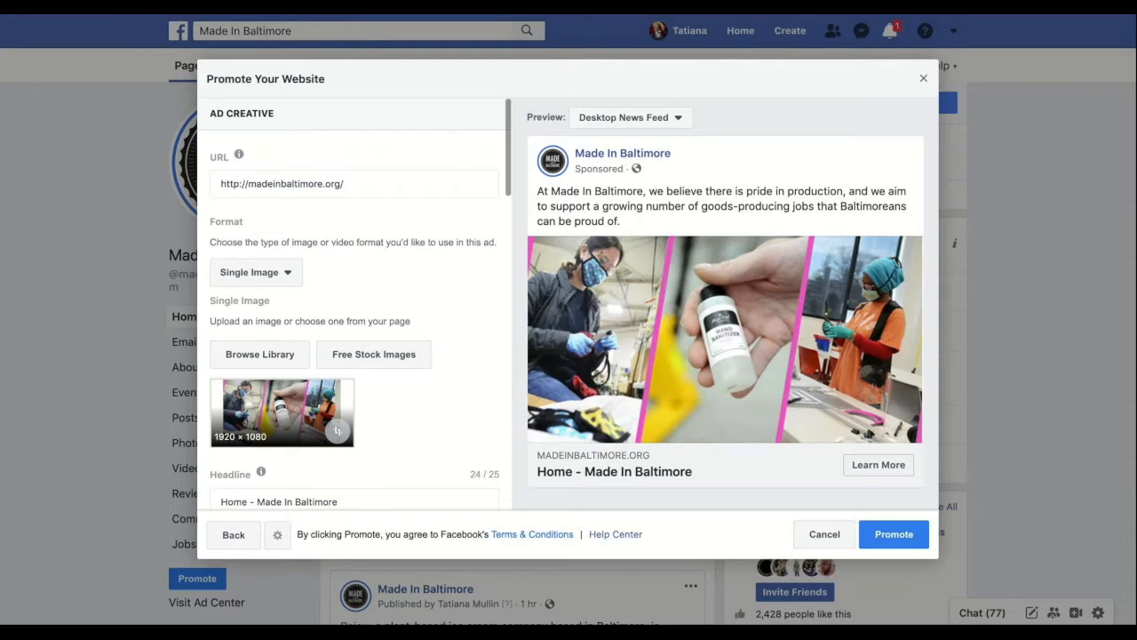
left_click(348, 184)
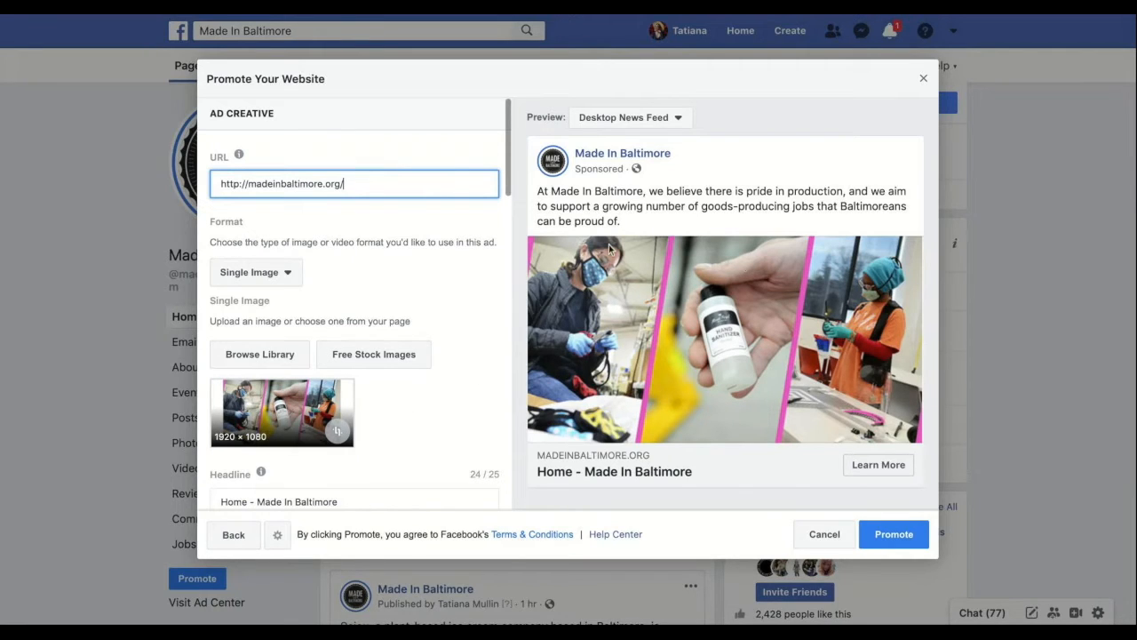
left_click(920, 438)
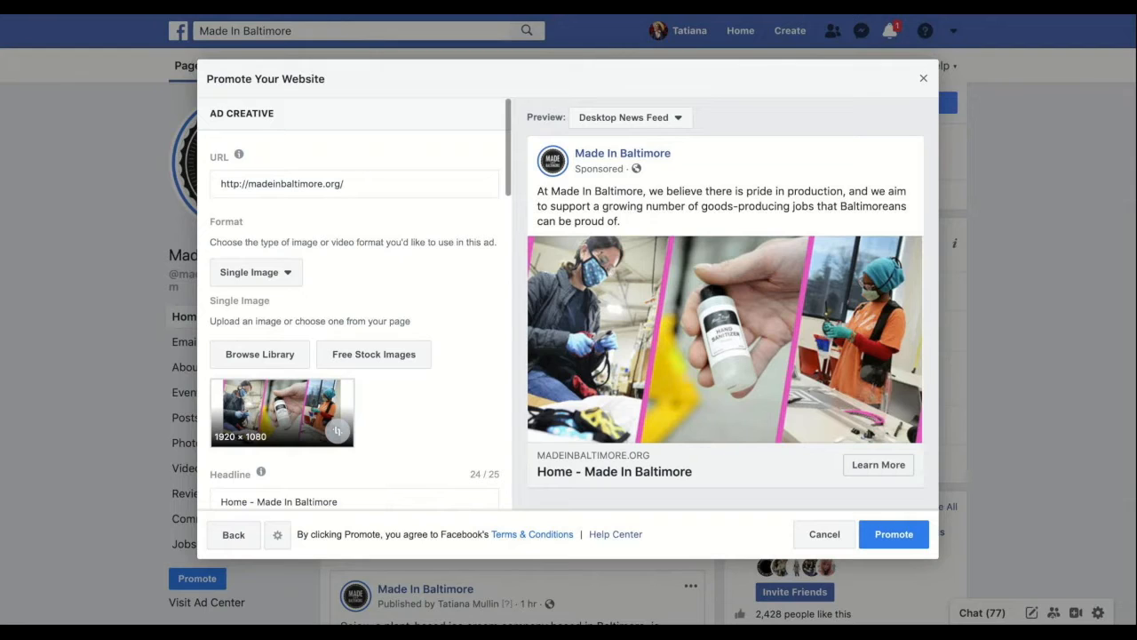
Change the website ad's format to Carousel and show the available format options again.
scroll(459, 347, "down", 1)
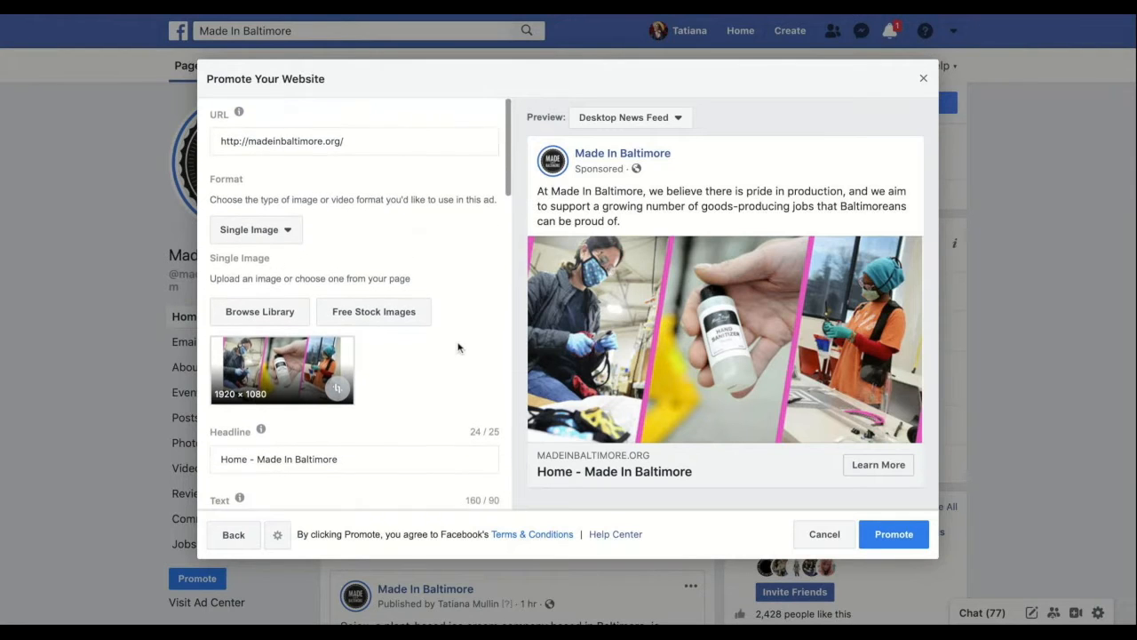
left_click(284, 218)
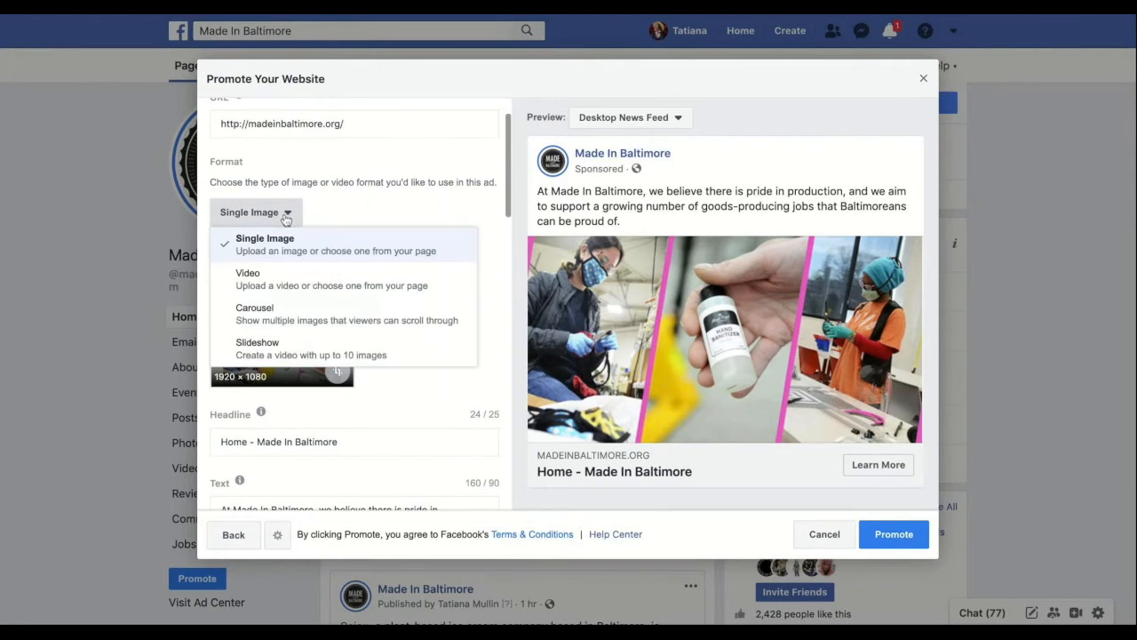
left_click(303, 314)
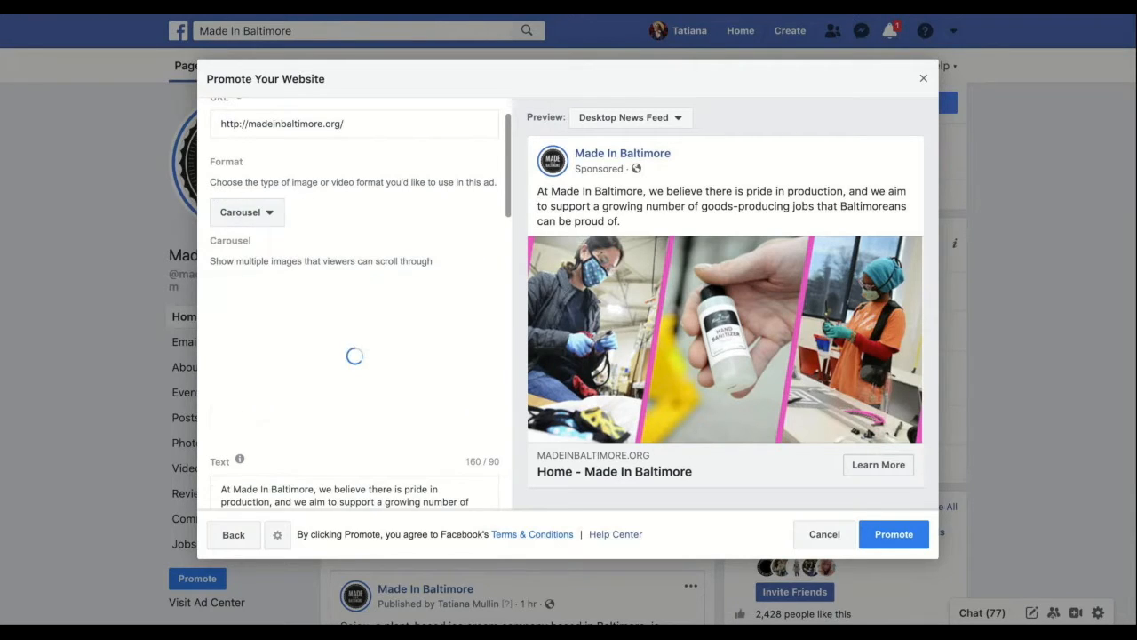
scroll(373, 280, "up", 1)
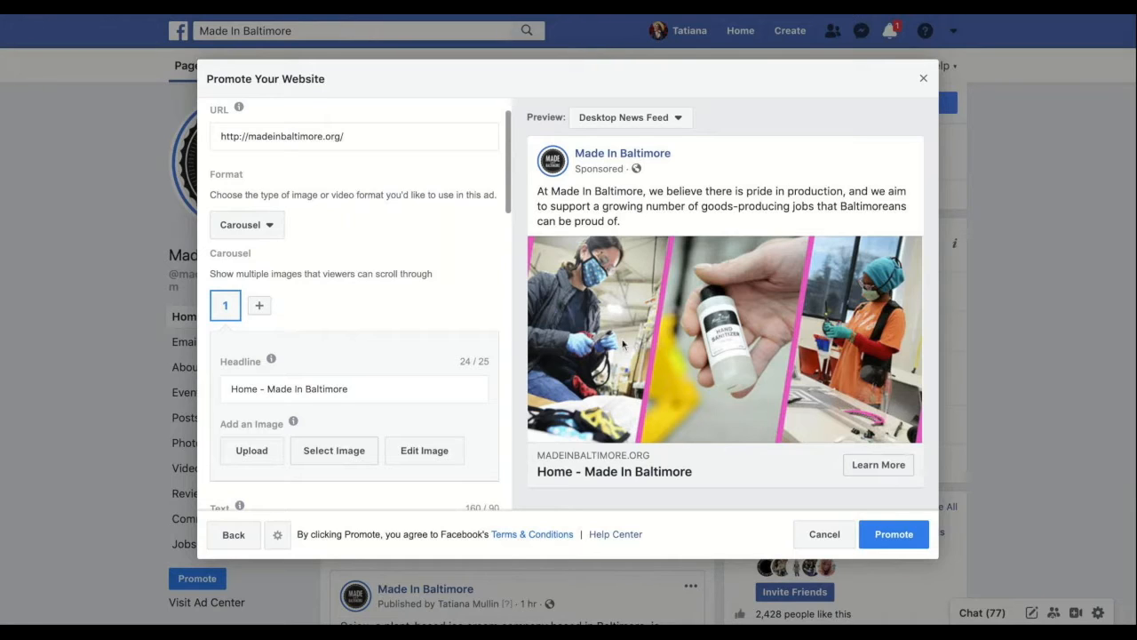
left_click(271, 227)
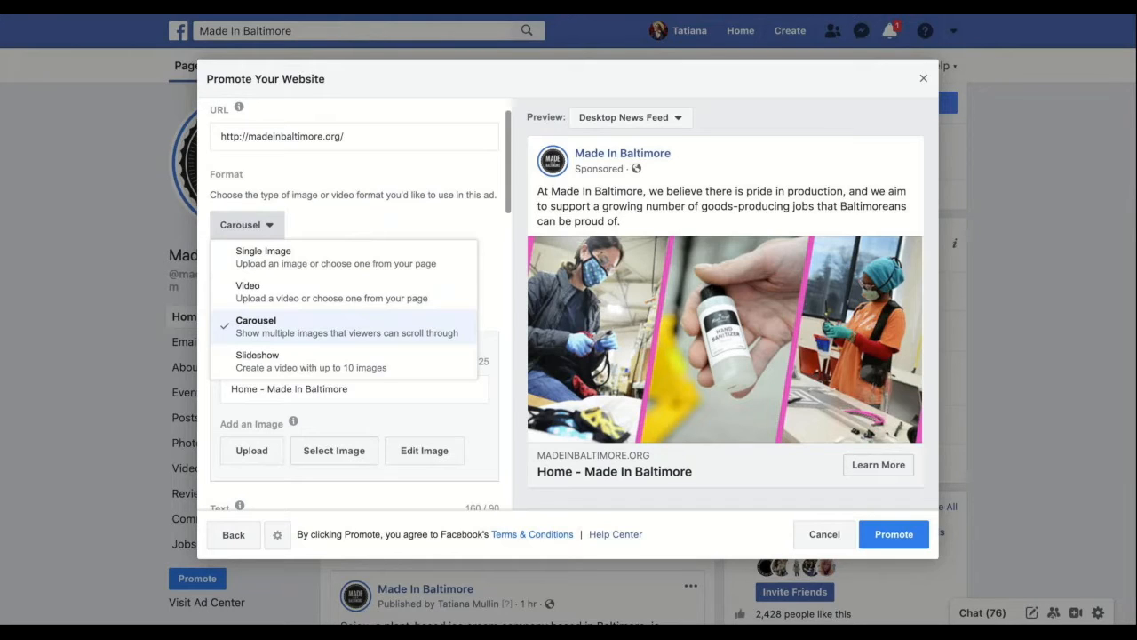
Look through the ad's text, call to action, special ad category and audience options.
scroll(354, 304, "down", 2)
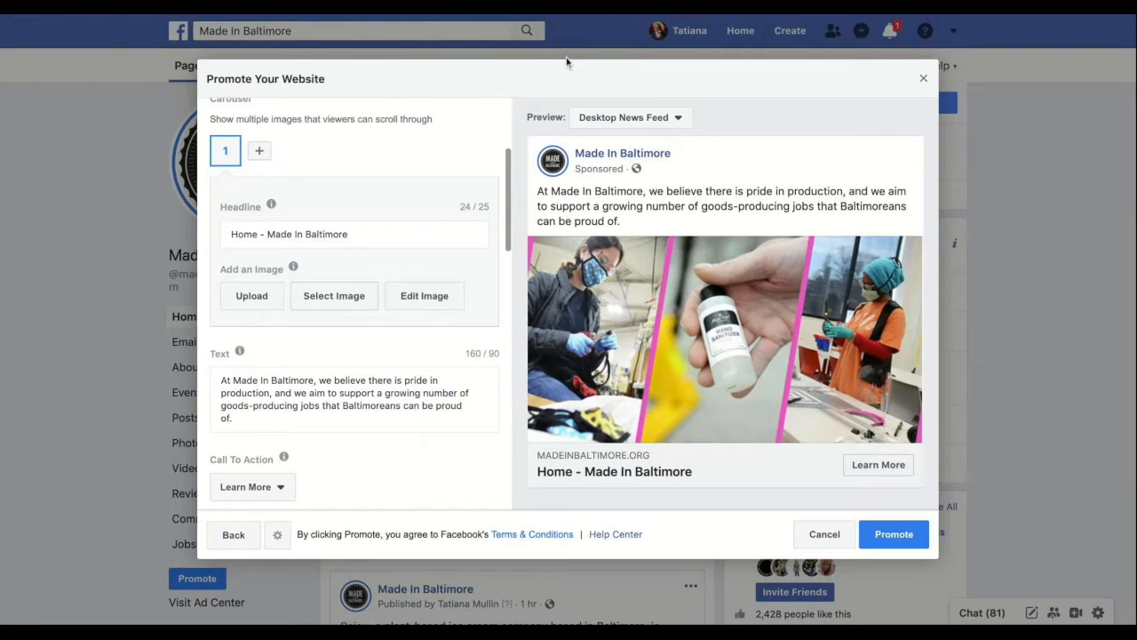
scroll(380, 418, "down", 3)
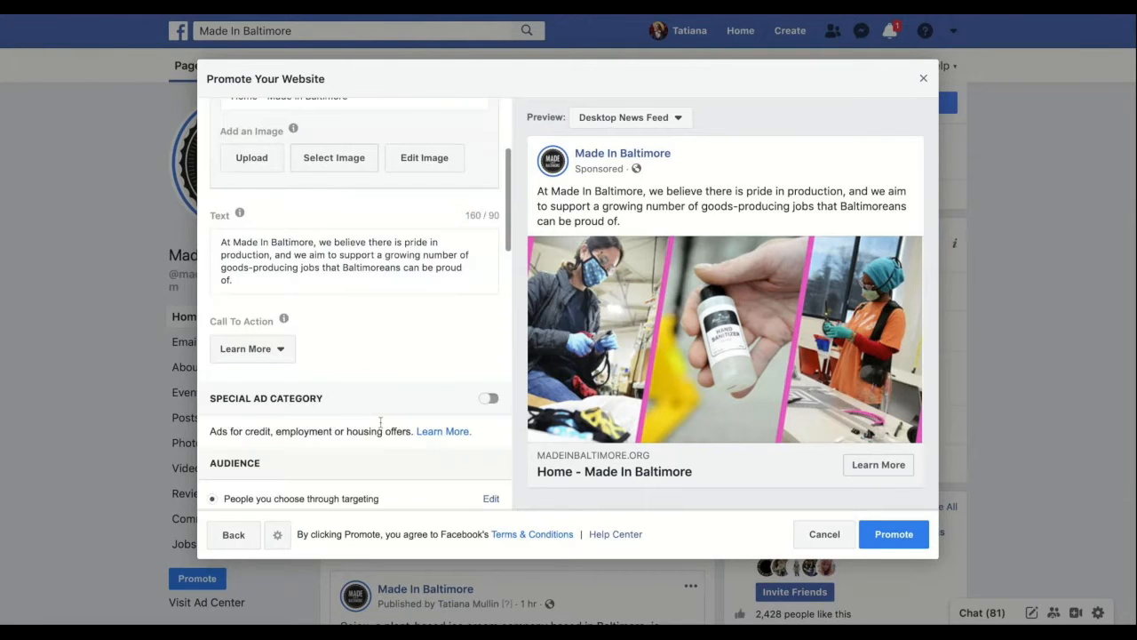
scroll(355, 301, "down", 1)
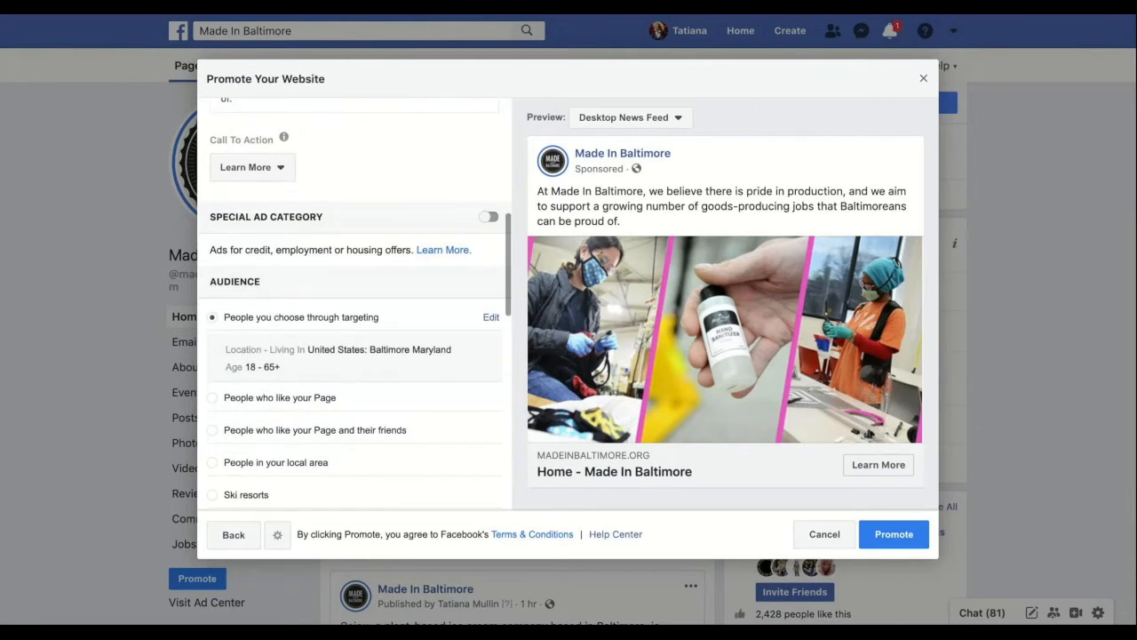
scroll(355, 304, "down", 1)
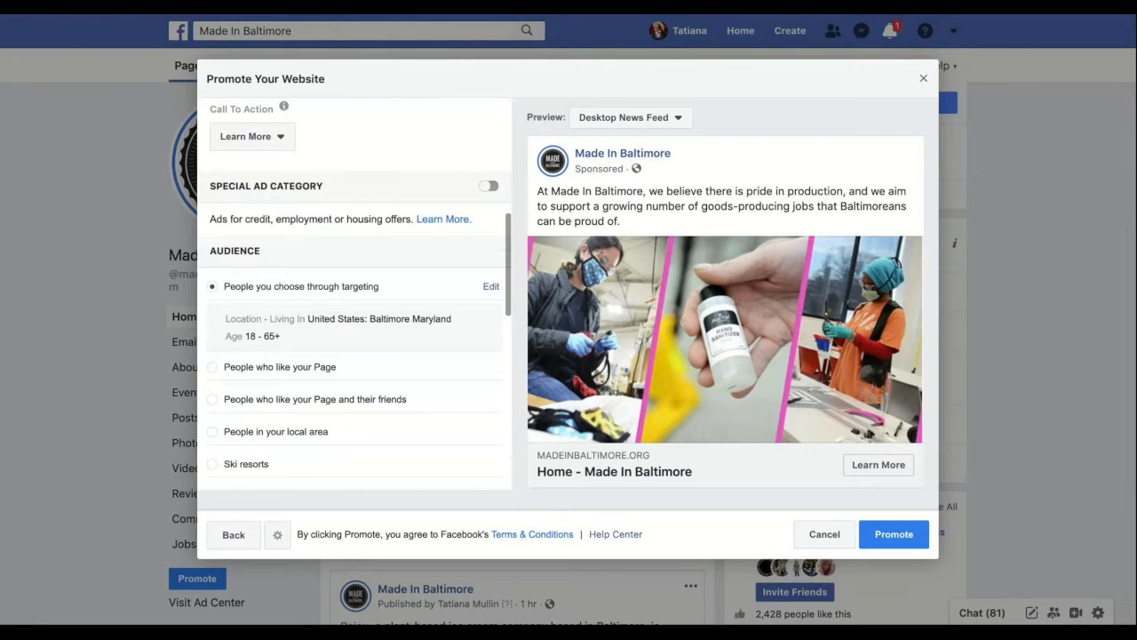
scroll(356, 302, "down", 1)
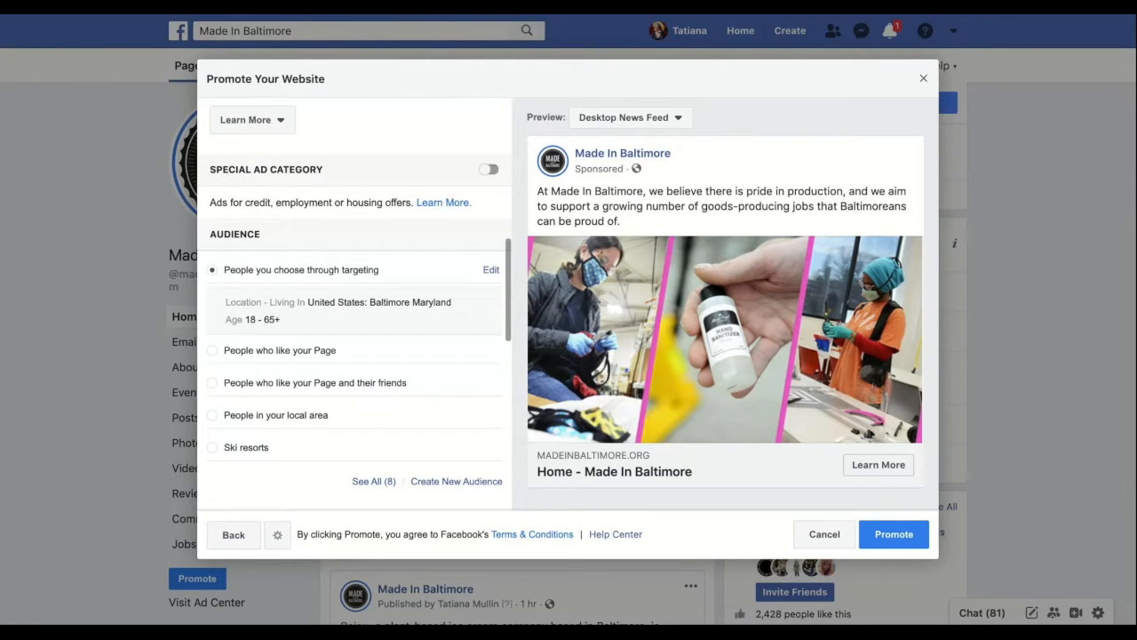
scroll(355, 302, "down", 1)
scroll(355, 302, "down", 1)
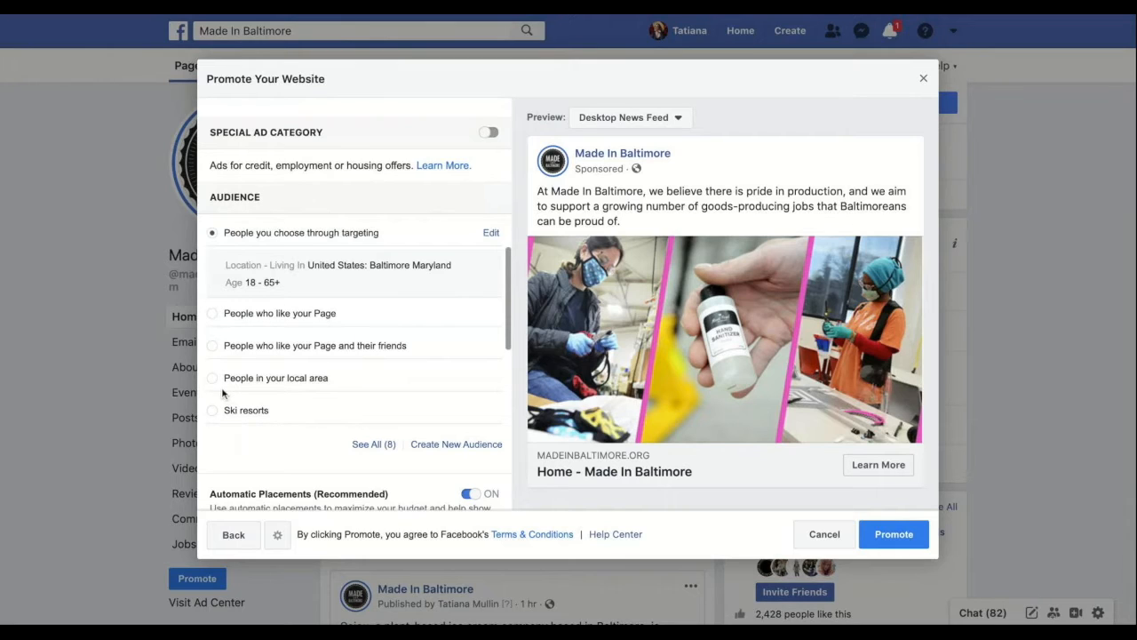
scroll(310, 415, "up", 1)
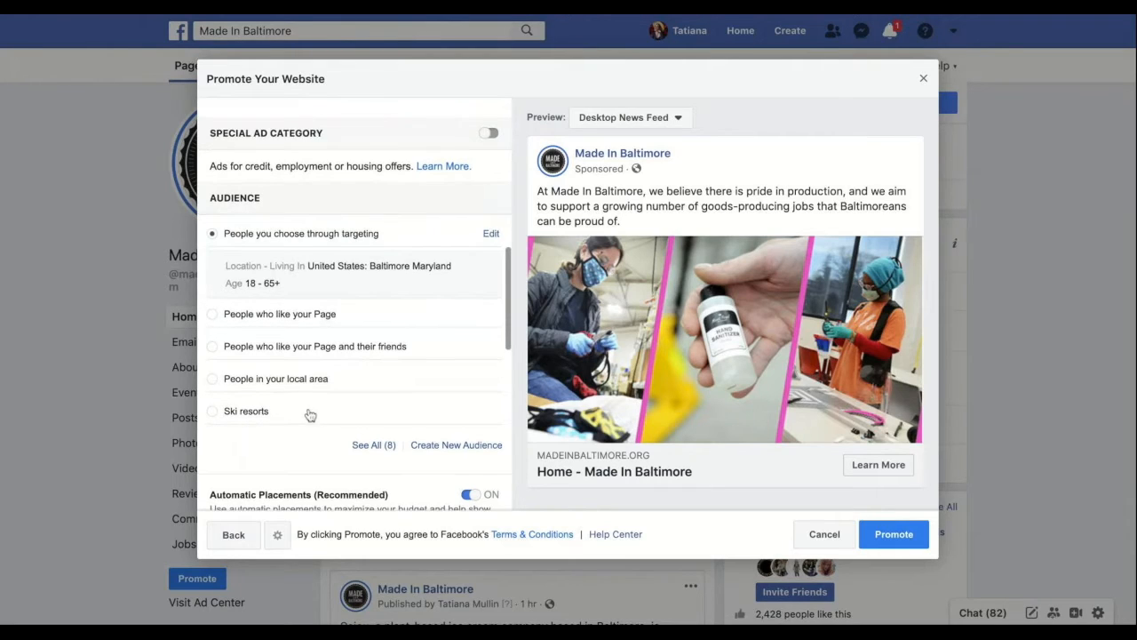
scroll(310, 415, "up", 1)
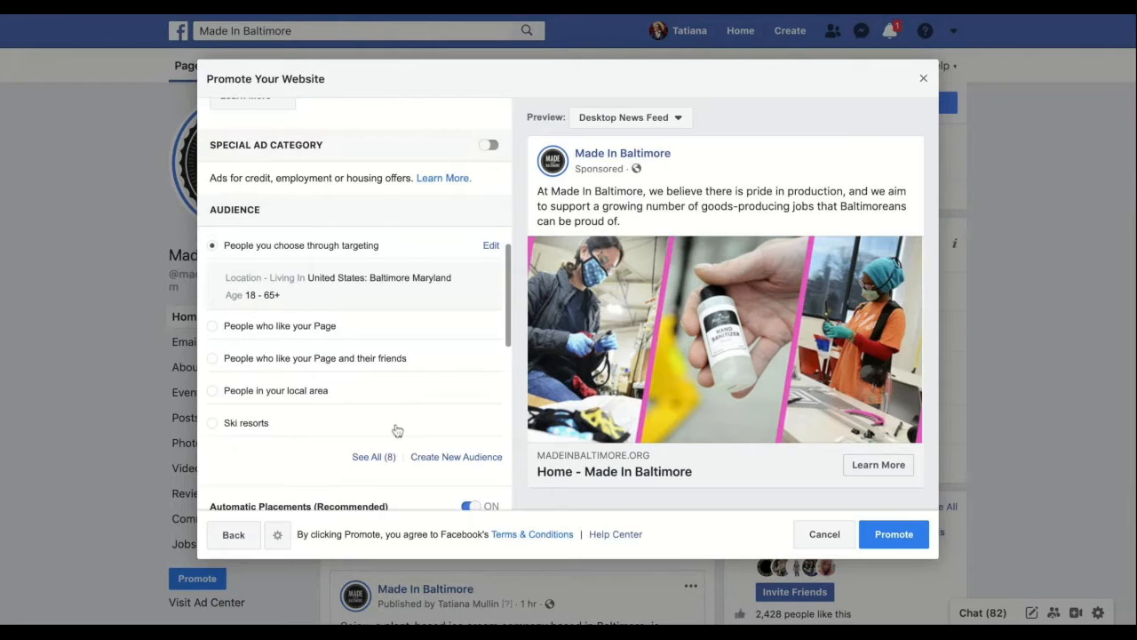
scroll(397, 431, "up", 1)
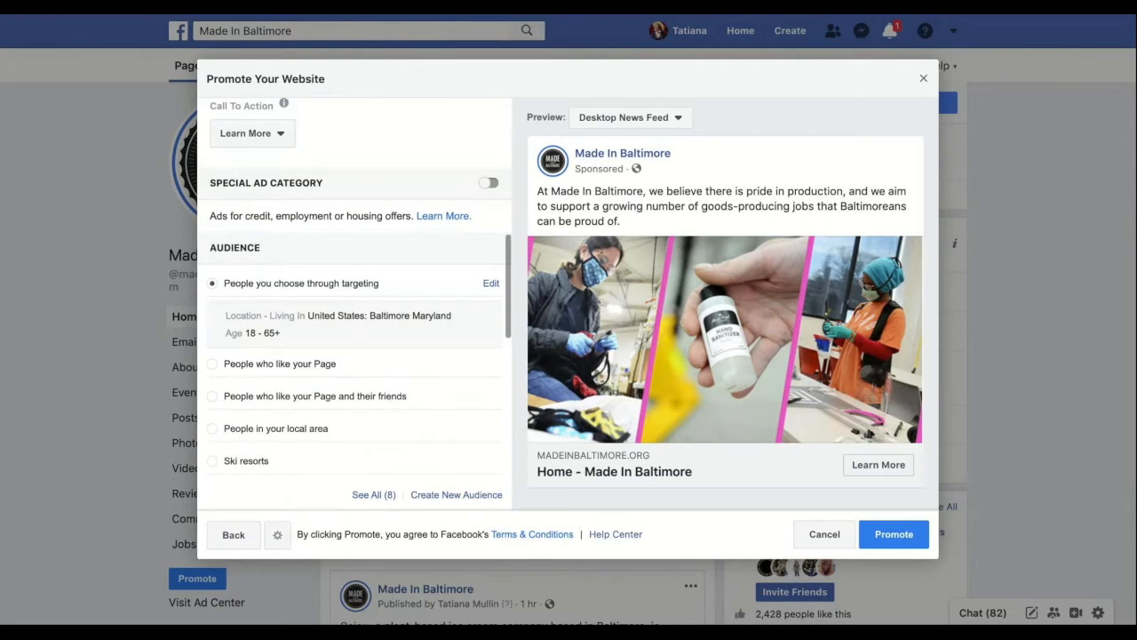
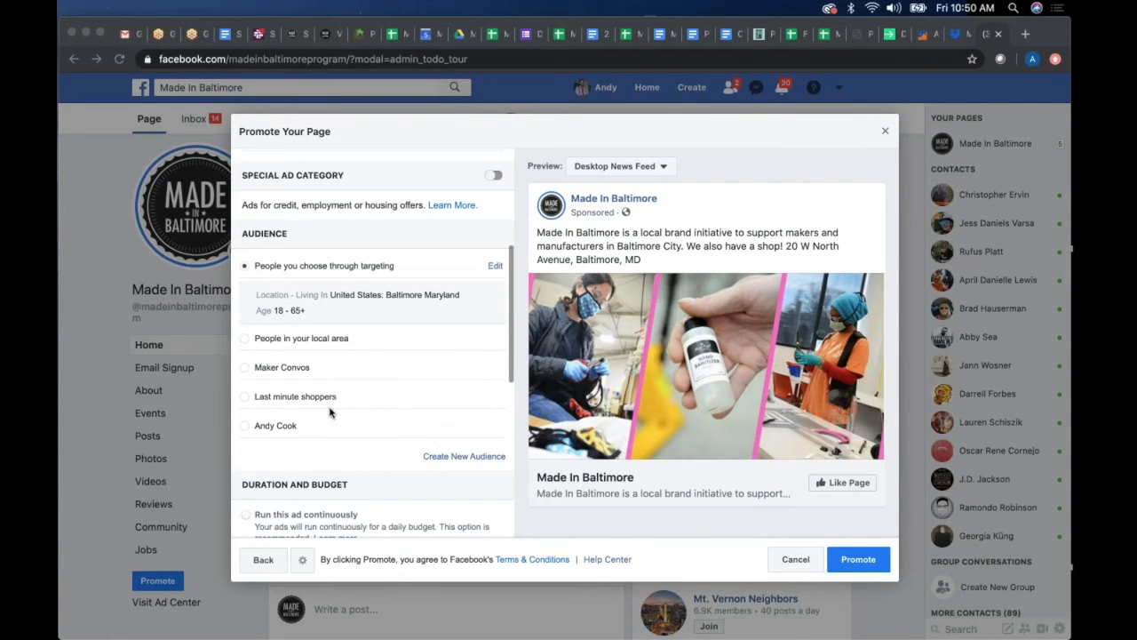
Start a new custom audience for the page promotion and name it "Workshop!".
left_click(452, 457)
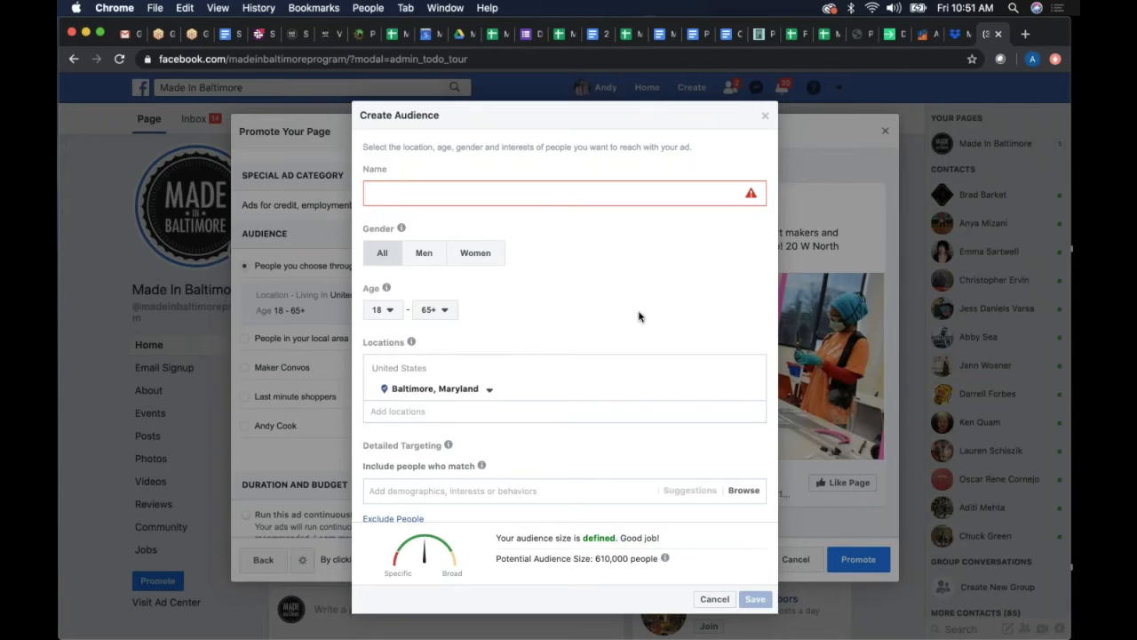
left_click(512, 197)
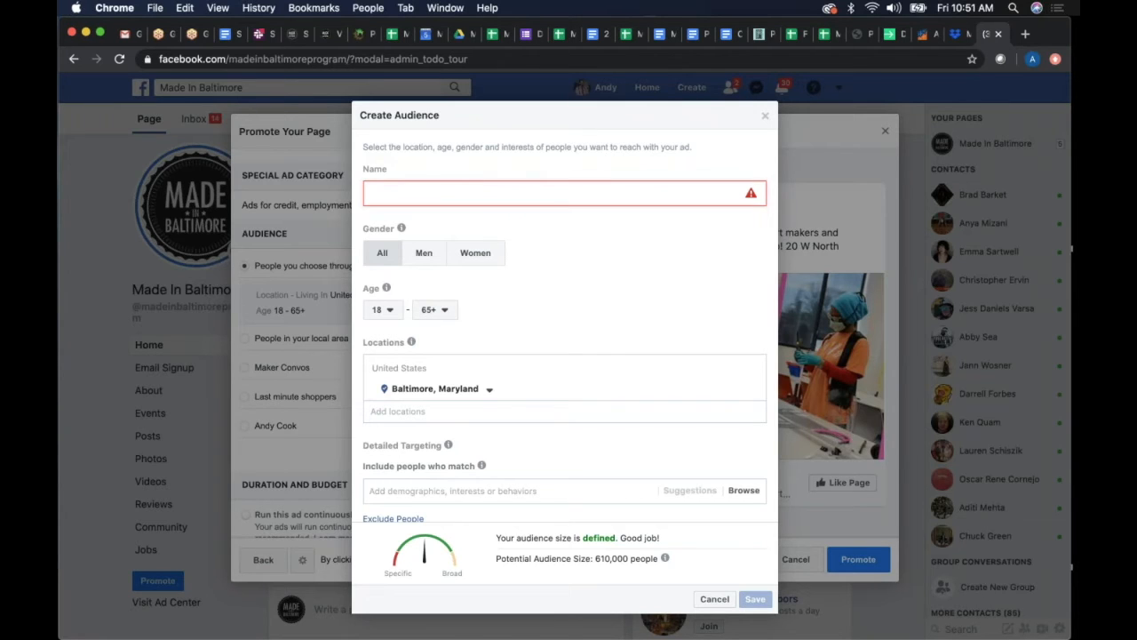
type("Workshop!")
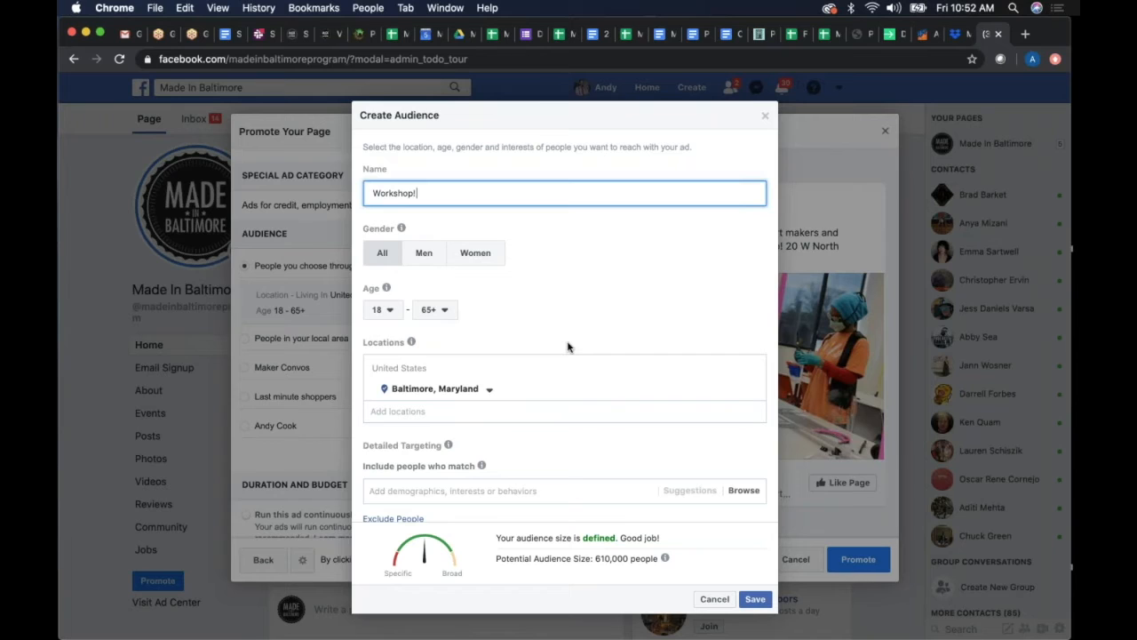
Set the new audience's age range to 22–57.
scroll(569, 346, "down", 1)
scroll(568, 347, "up", 1)
left_click(446, 314)
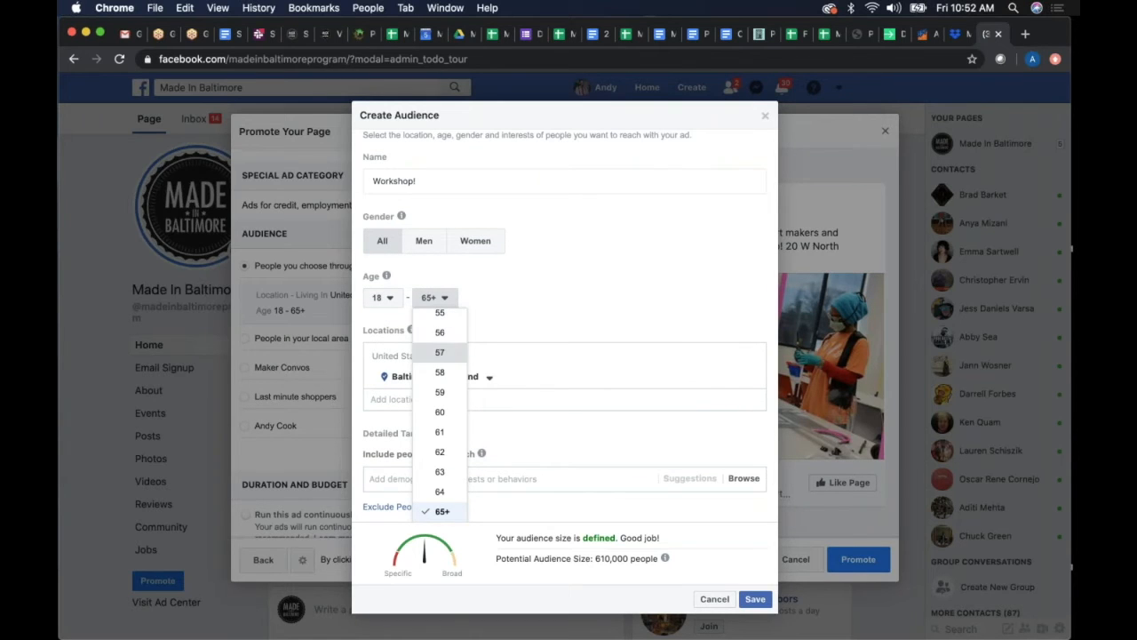
left_click(441, 352)
left_click(391, 300)
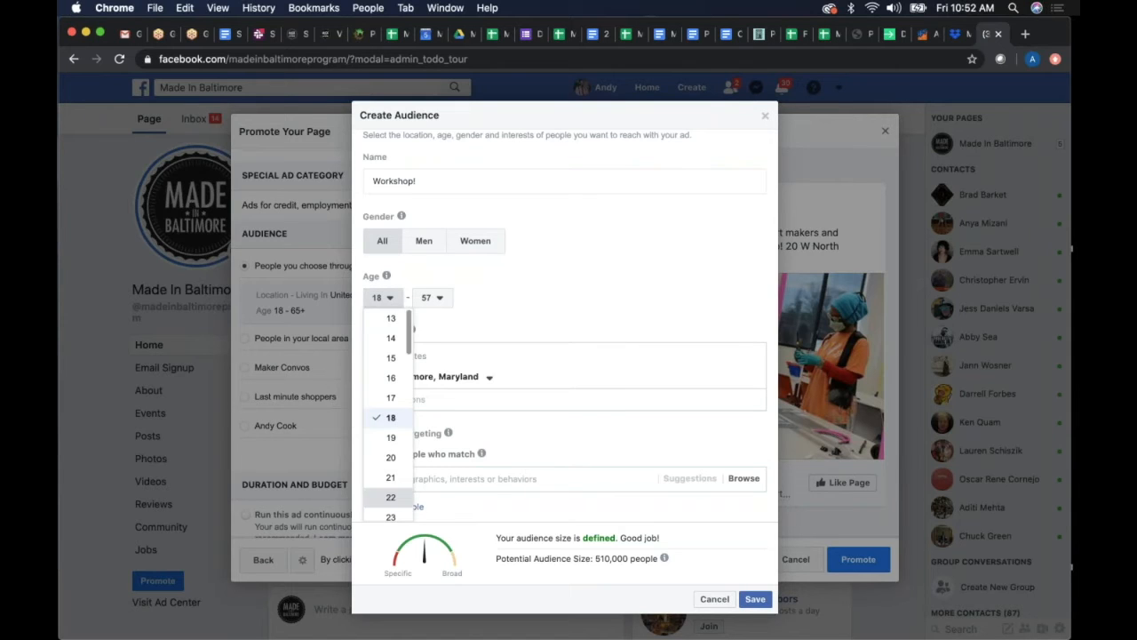
left_click(391, 499)
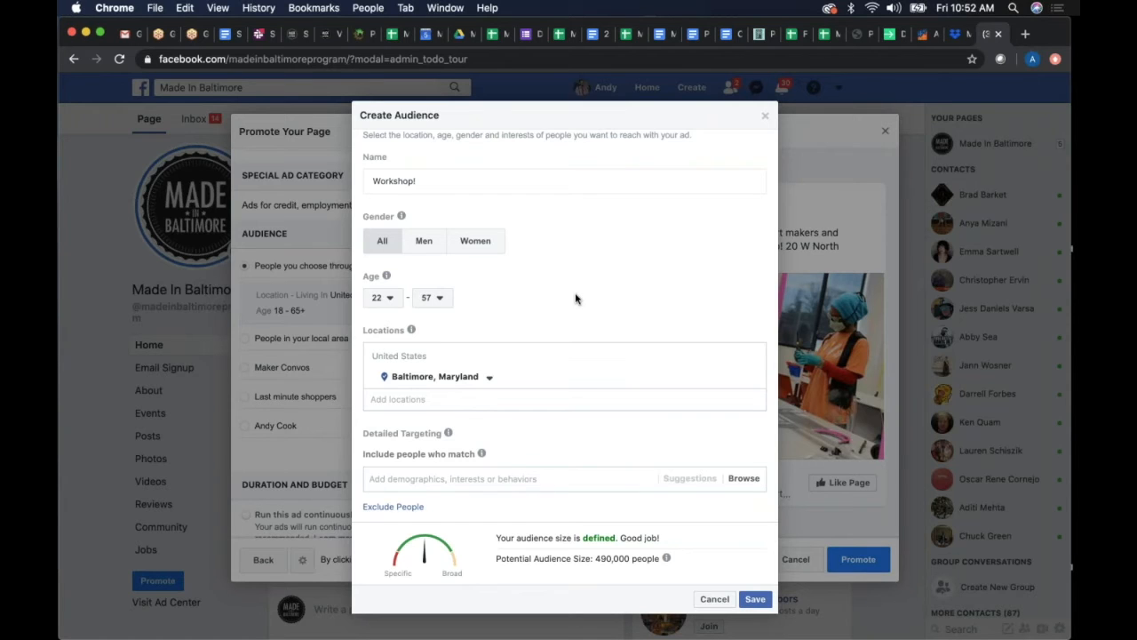
Extend the Baltimore, Maryland location to cities within a 30-mile radius.
scroll(575, 298, "down", 2)
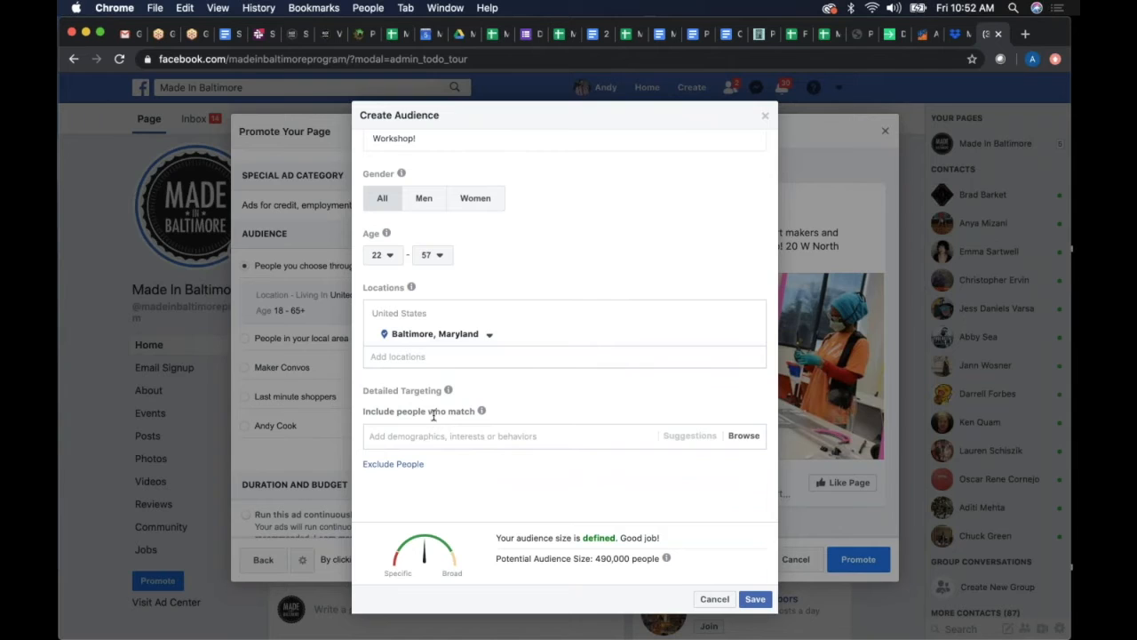
mouse_move(480, 411)
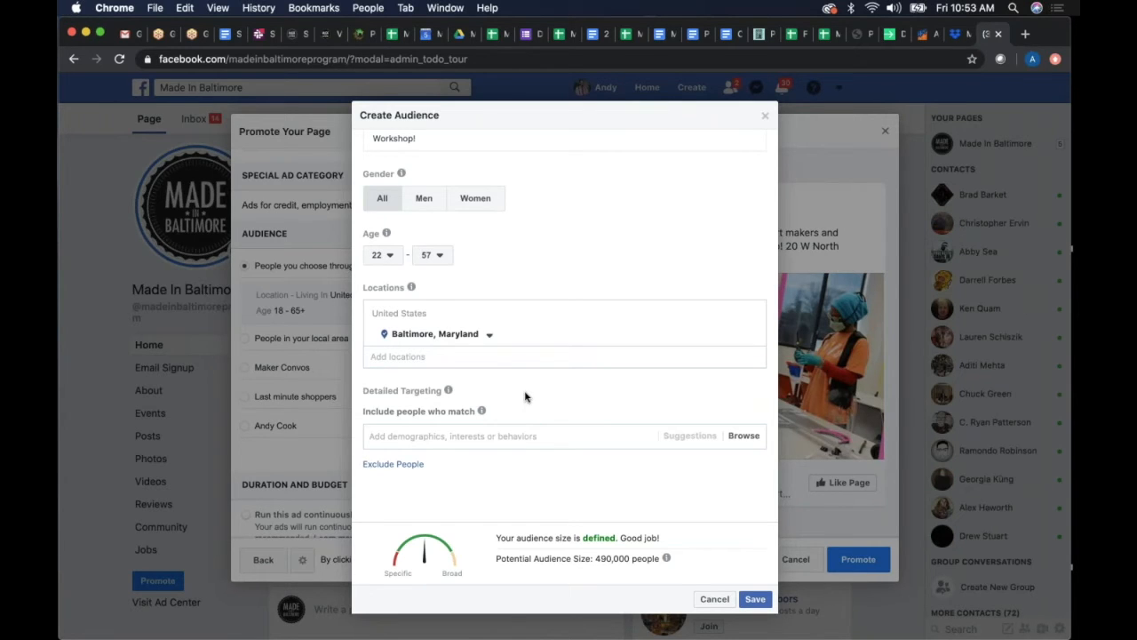
left_click(489, 337)
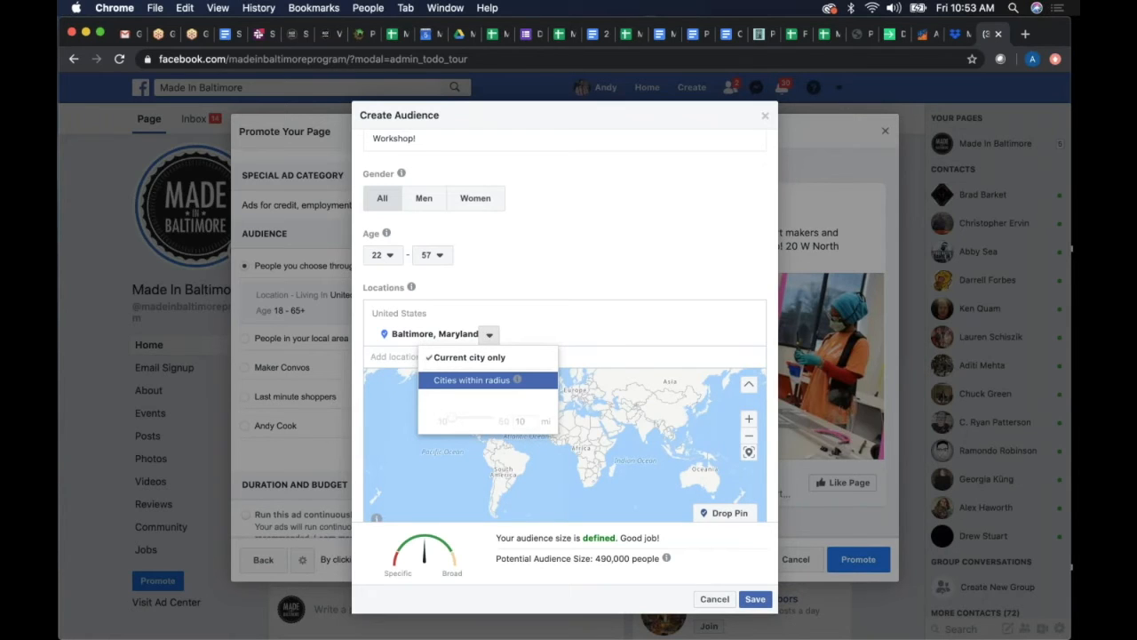
left_click(471, 380)
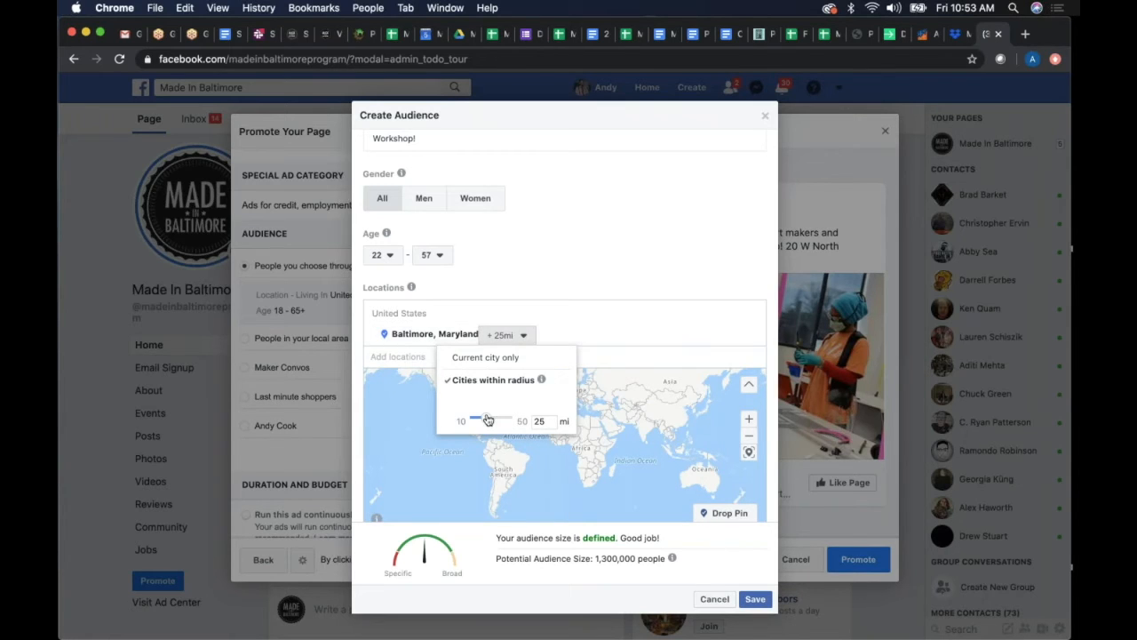
left_click_drag(487, 420, 499, 418)
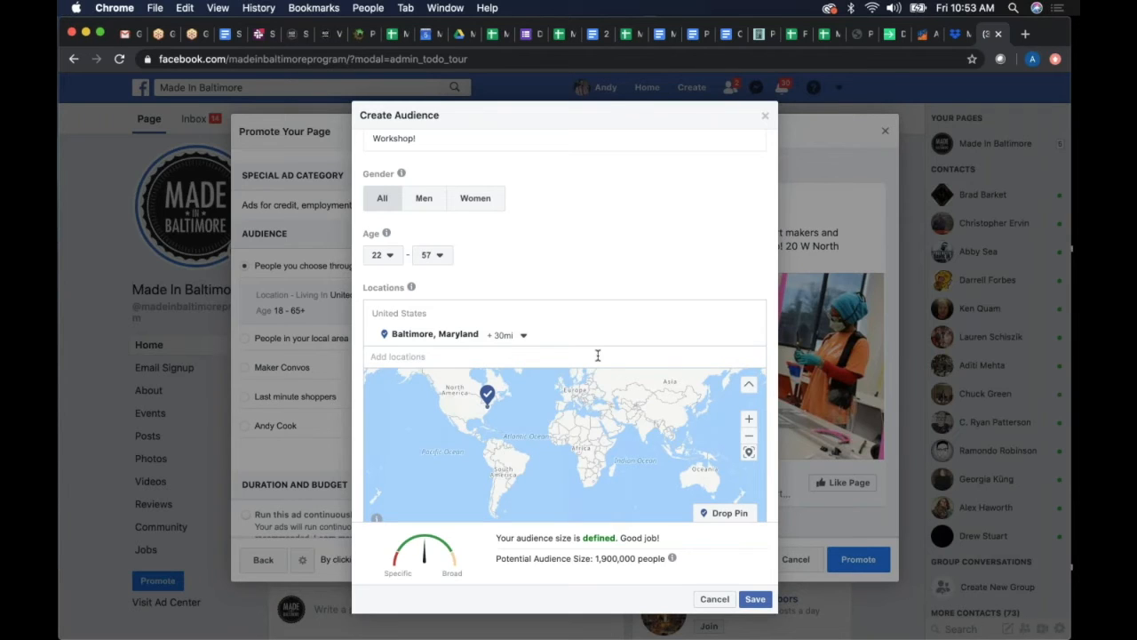
Add Washington D. C., District of Columbia as a second audience location covering cities within a 30-mile radius.
left_click(751, 389)
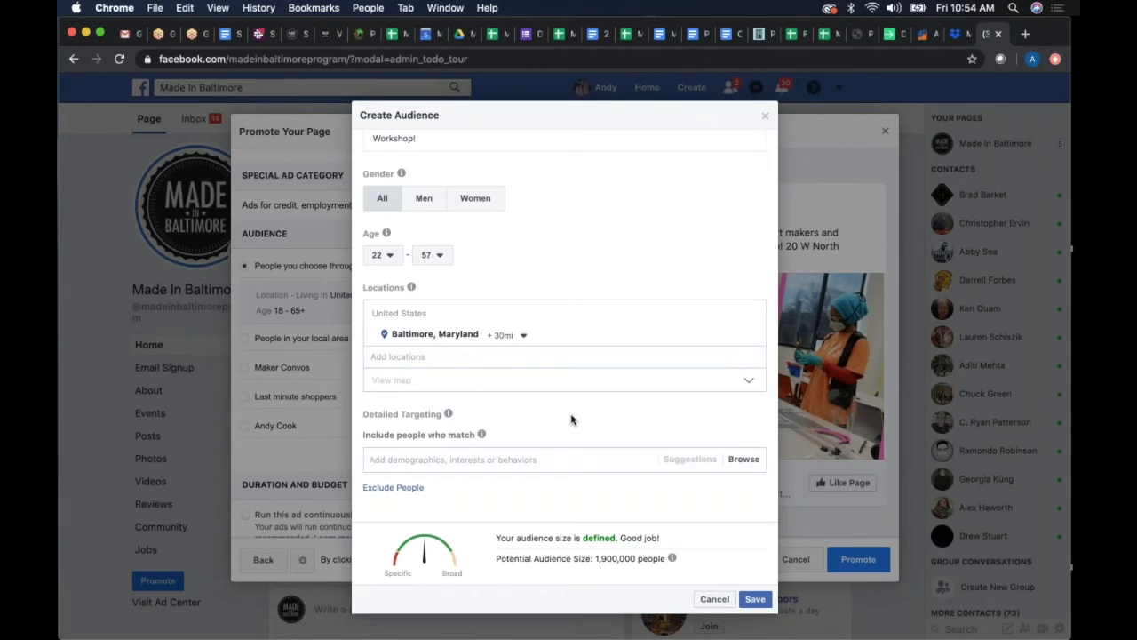
left_click(493, 356)
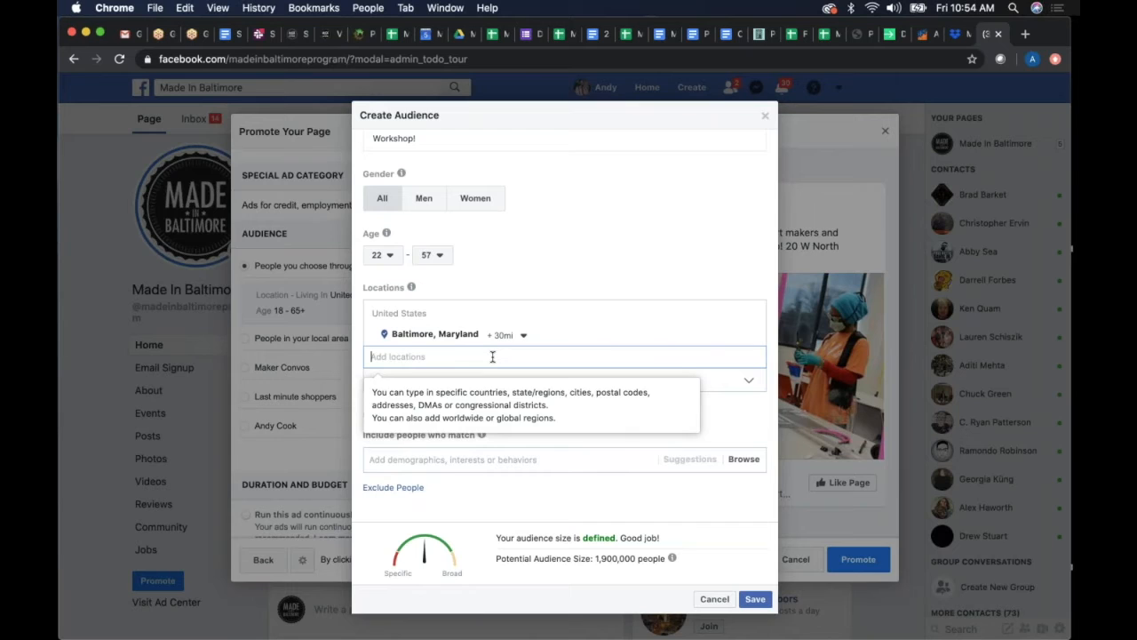
type("Washington DC")
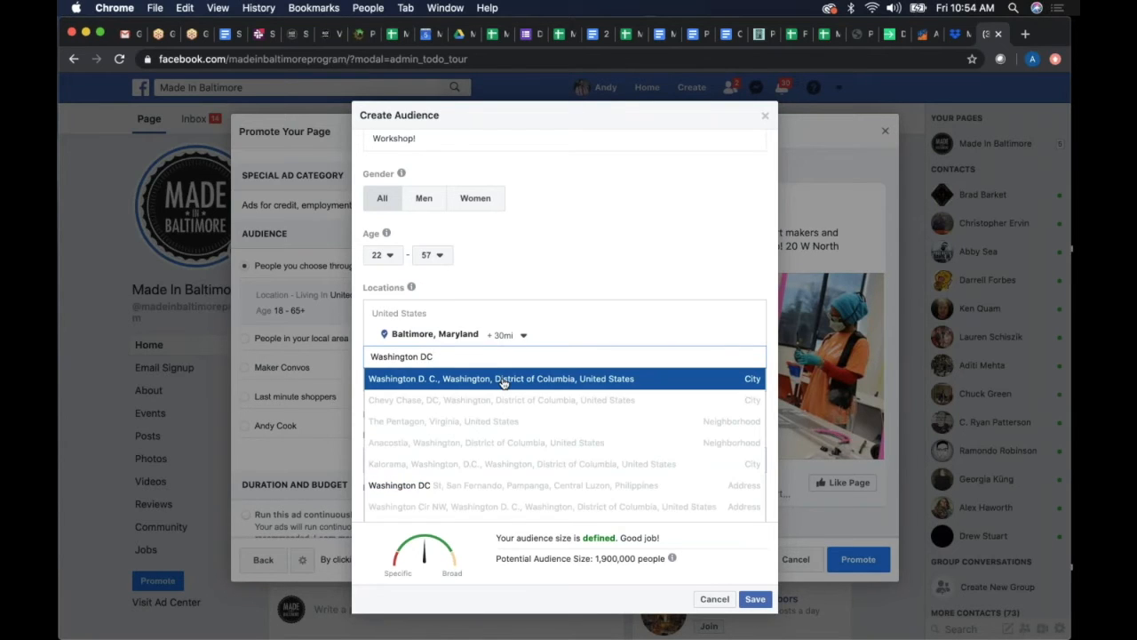
left_click(503, 379)
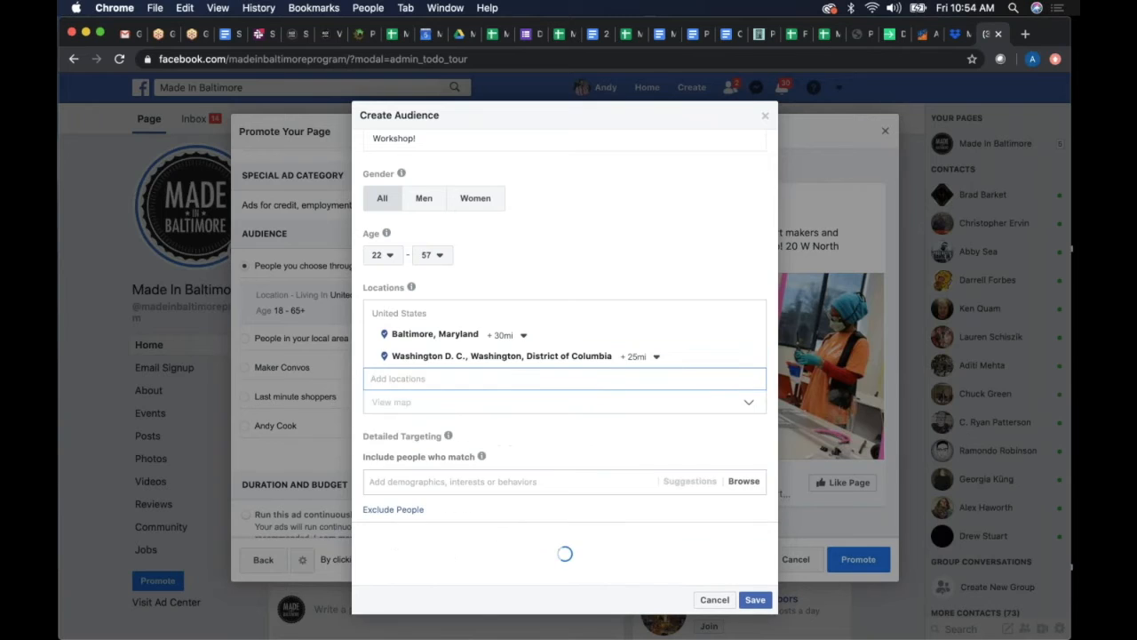
left_click(658, 357)
left_click(617, 445)
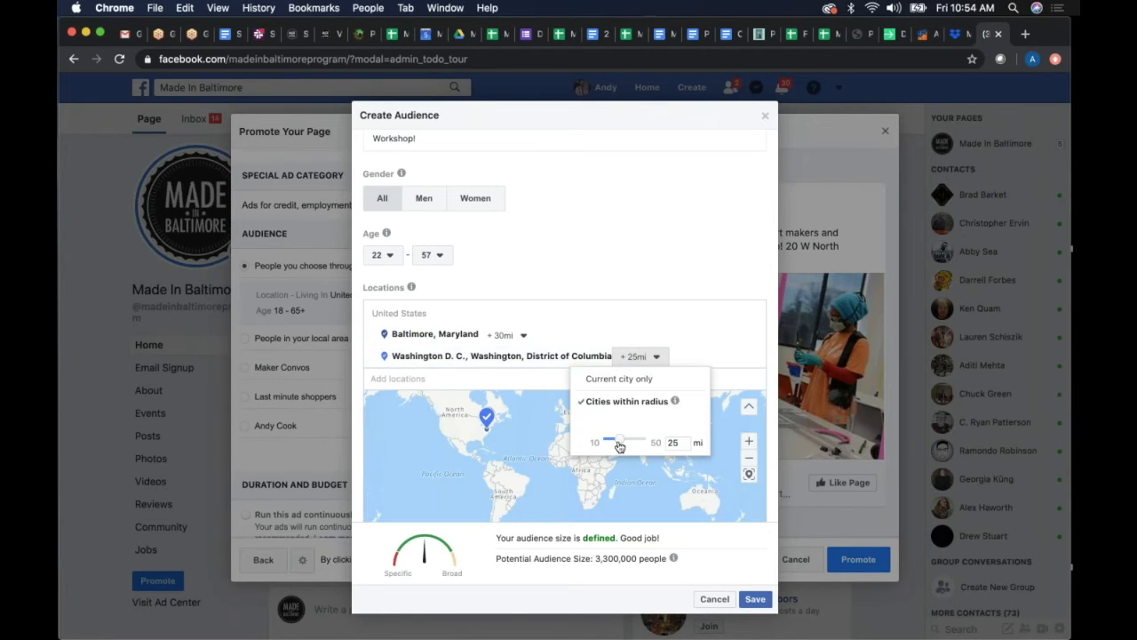
left_click(656, 263)
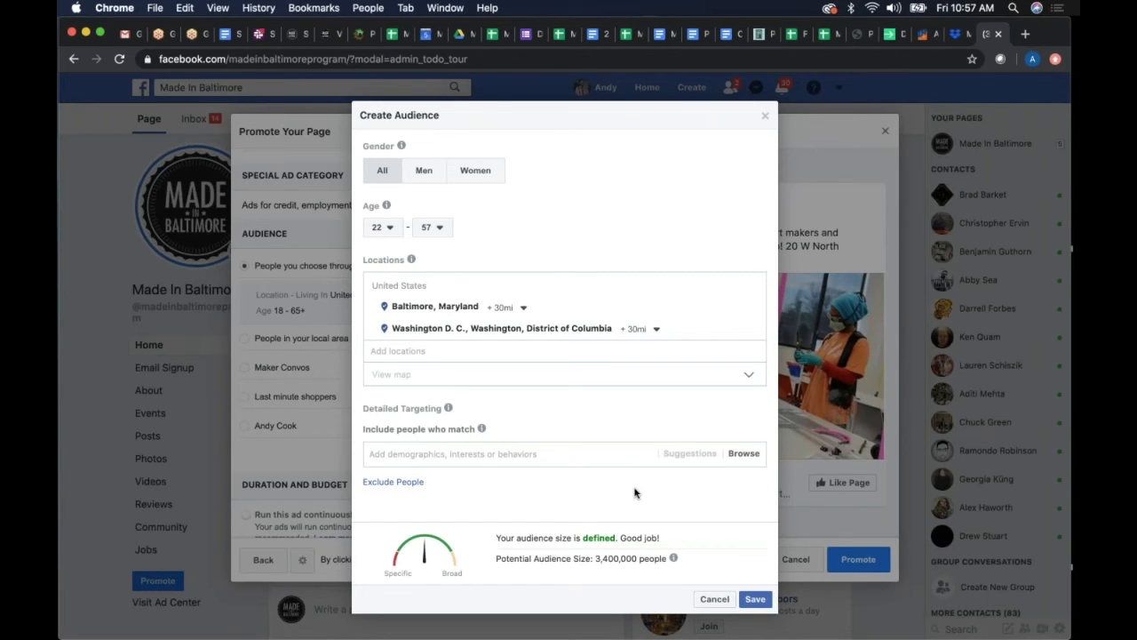
Include people with the Frequent Travelers behavior from the Travel category in the audience's detailed targeting.
left_click(744, 453)
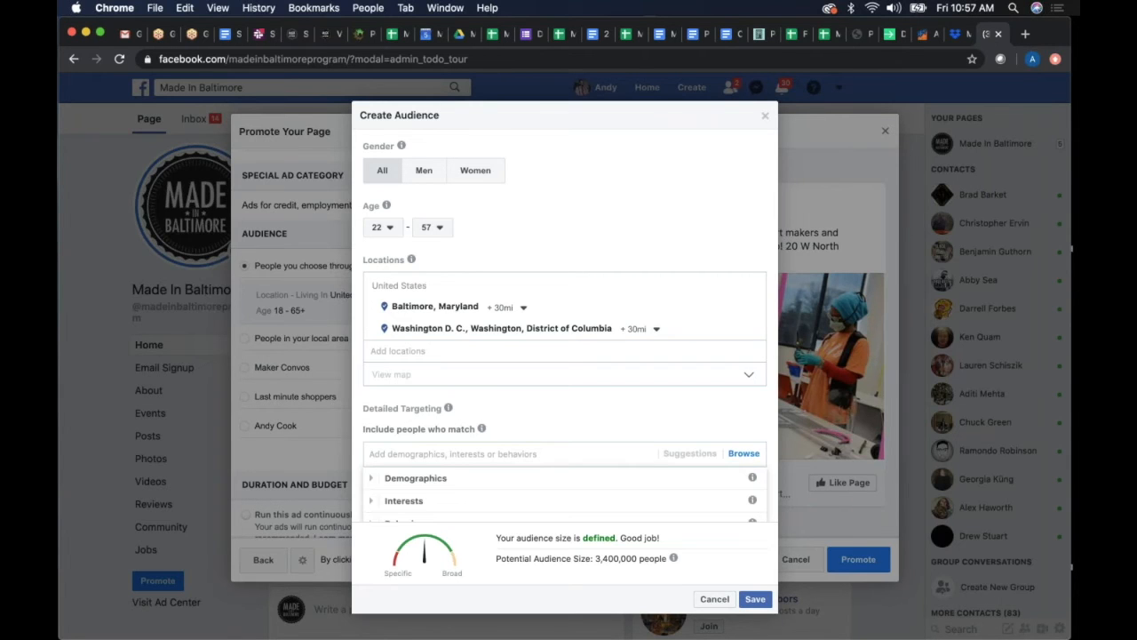
scroll(565, 356, "down", 2)
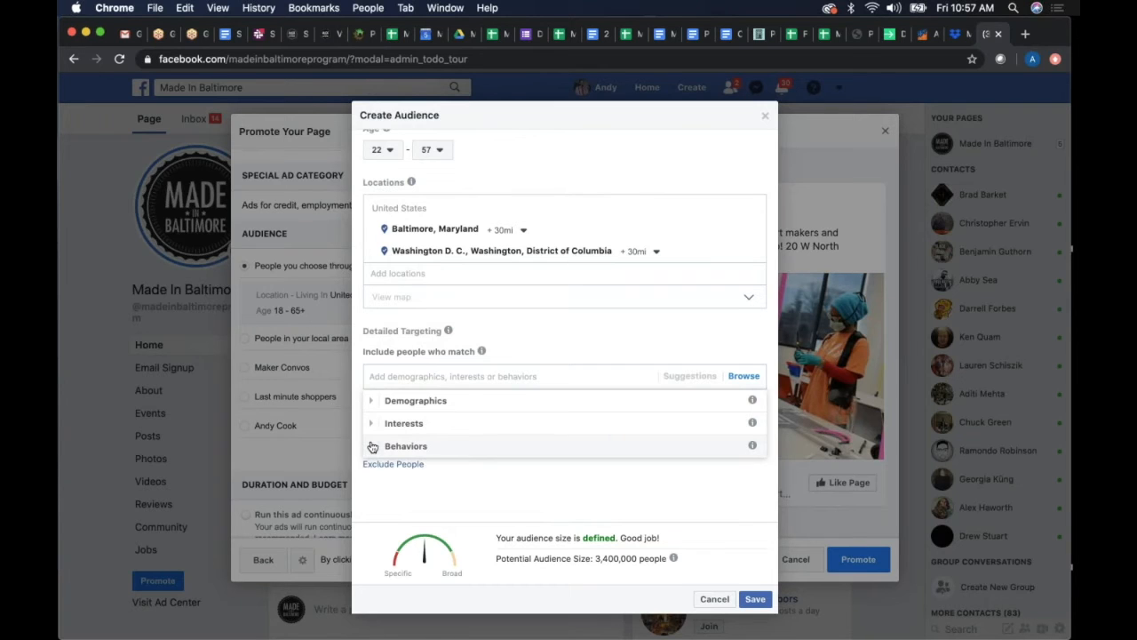
left_click(372, 447)
scroll(556, 458, "down", 3)
scroll(555, 457, "down", 5)
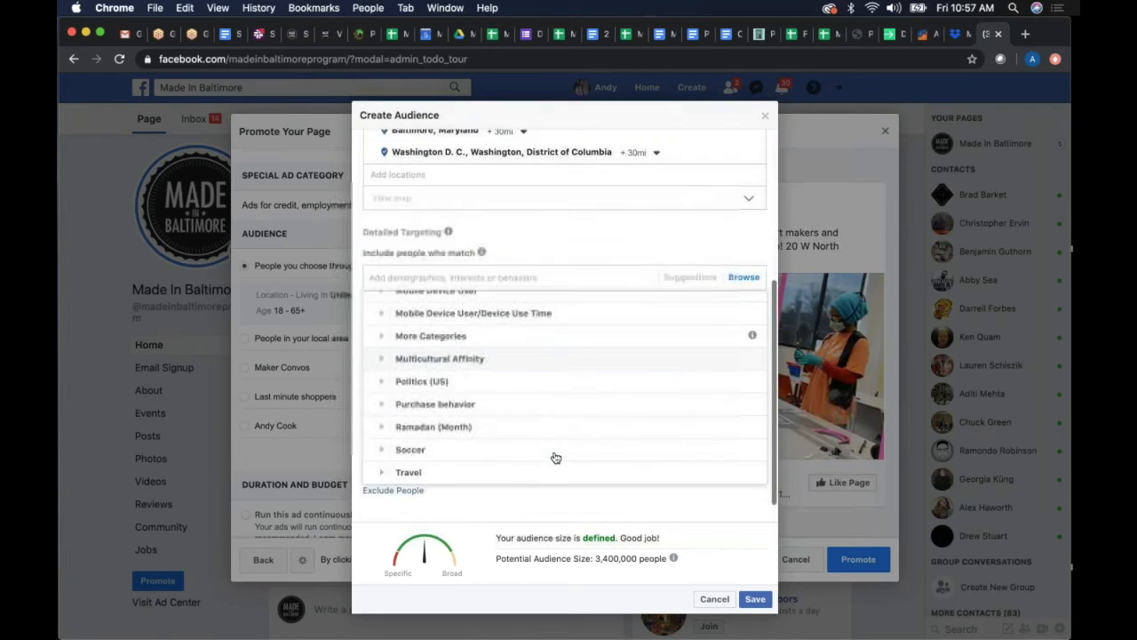
left_click(381, 467)
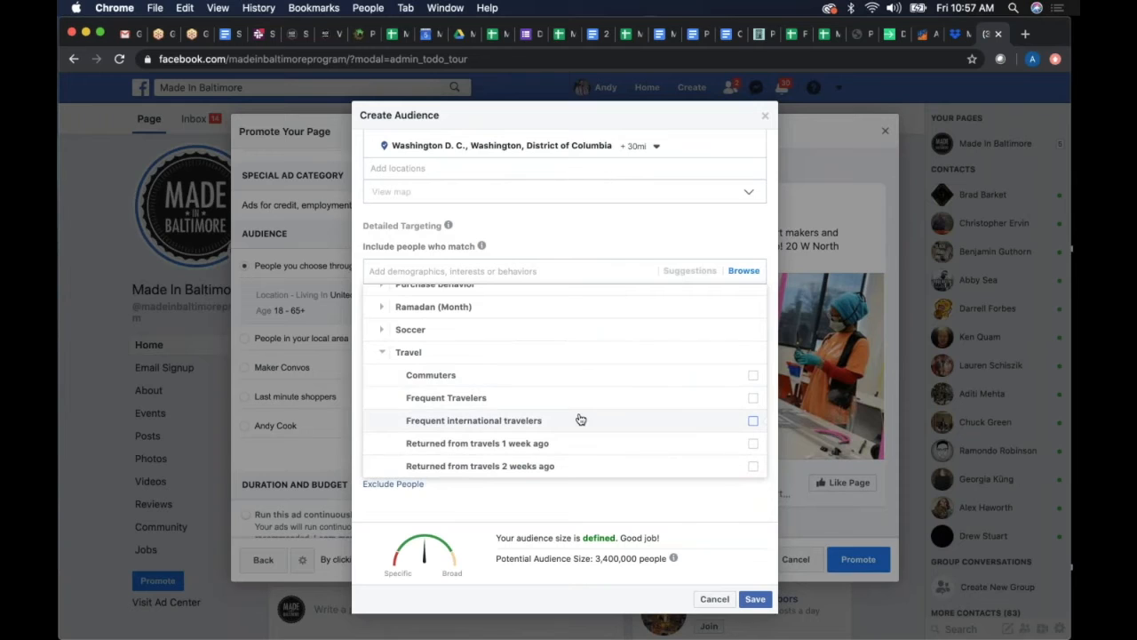
scroll(599, 441, "down", 1)
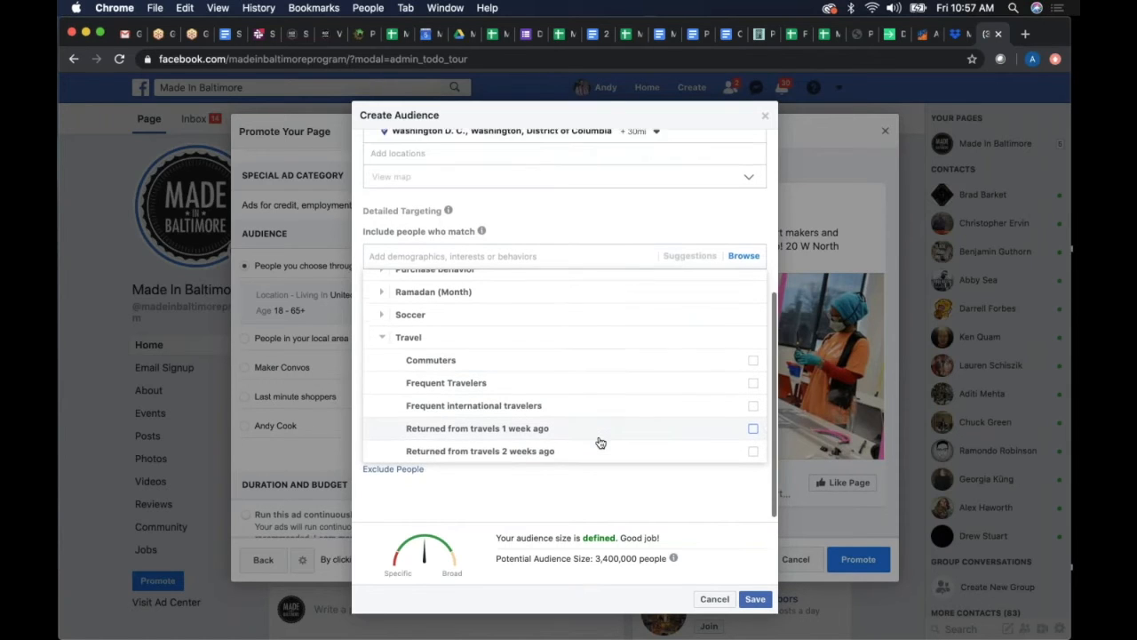
scroll(599, 442, "up", 2)
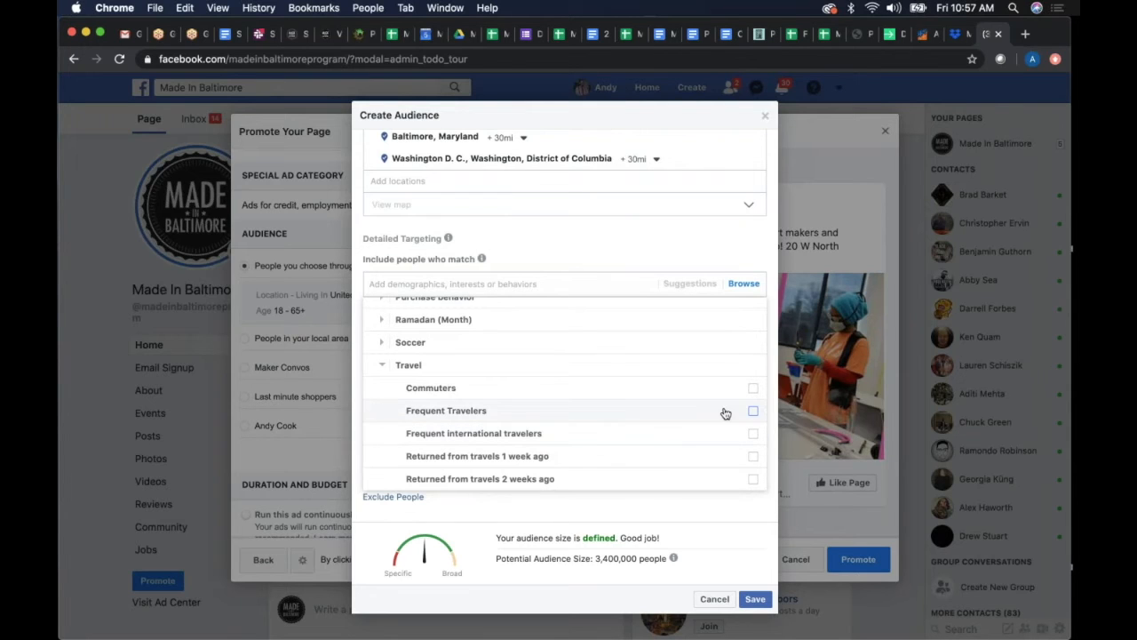
left_click(752, 413)
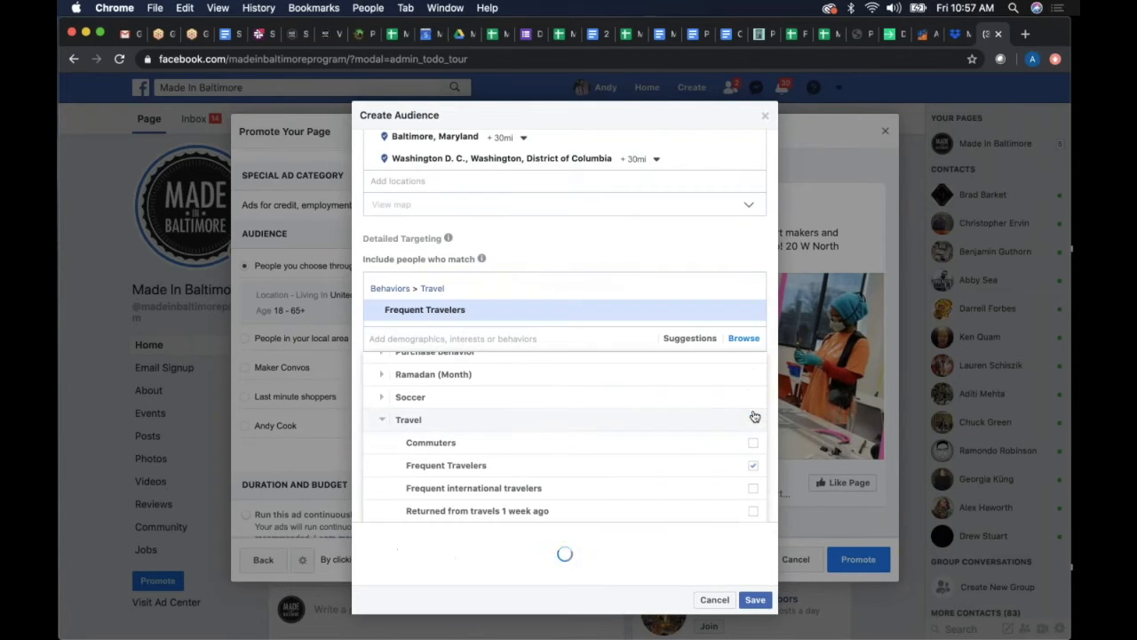
left_click(386, 423)
left_click(373, 371)
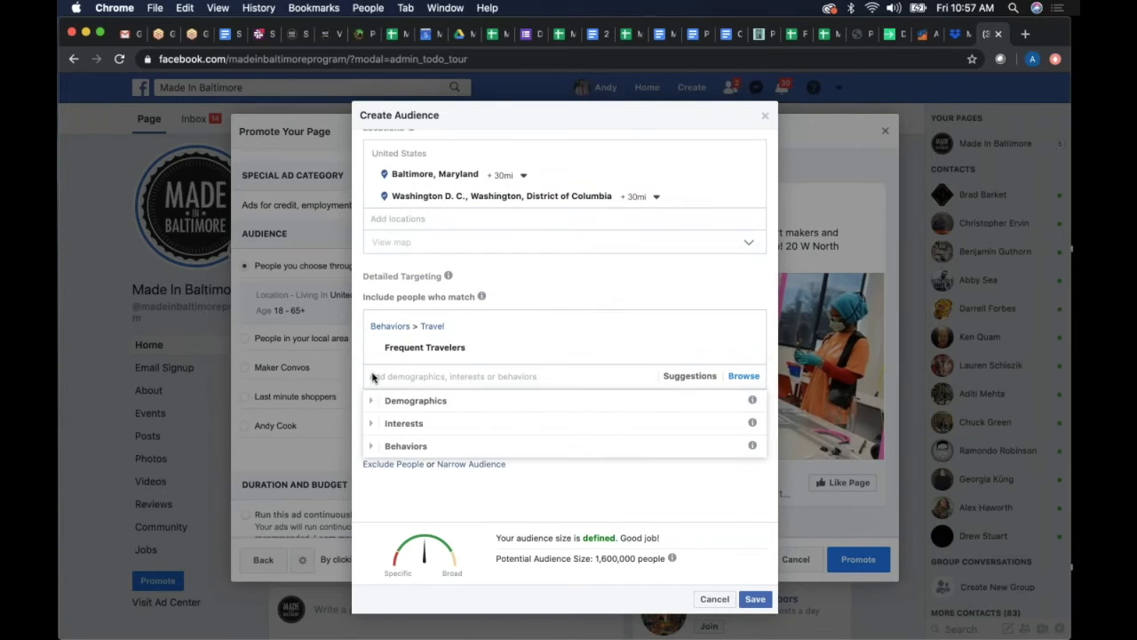
Add the Running interest from the Fitness and wellness category to the detailed targeting.
left_click(370, 425)
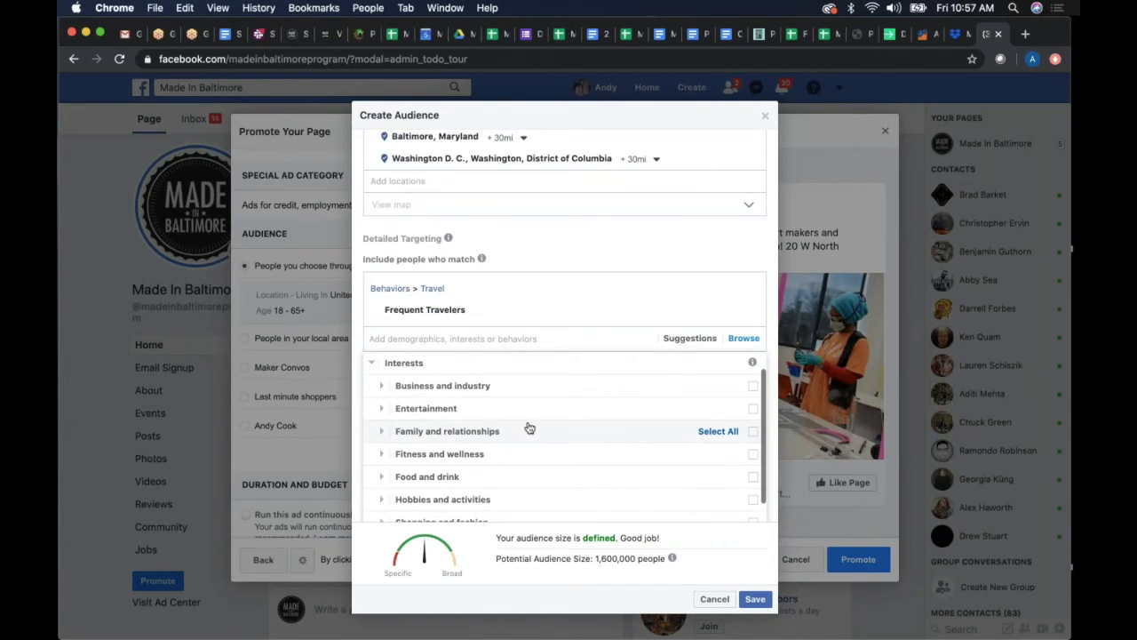
scroll(637, 460, "down", 3)
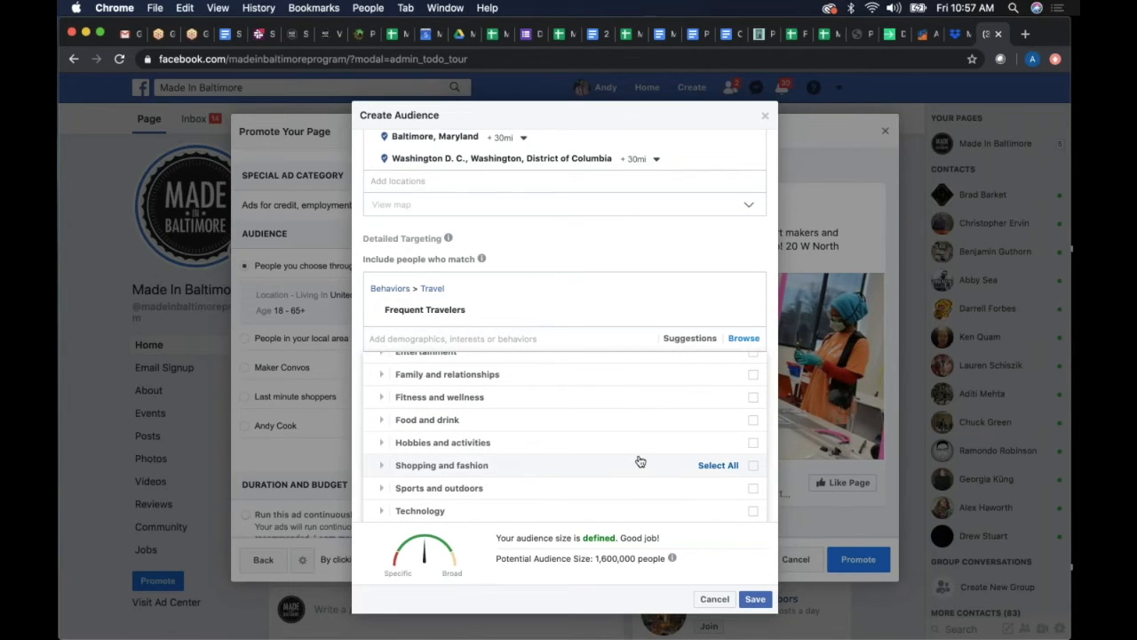
left_click(382, 398)
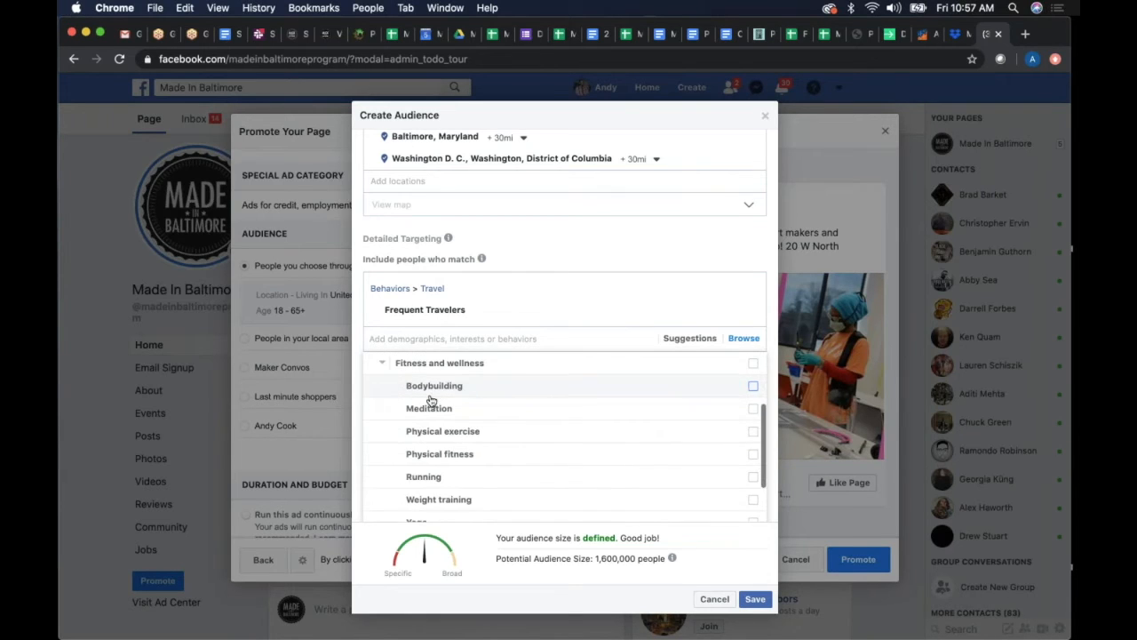
scroll(624, 437, "down", 1)
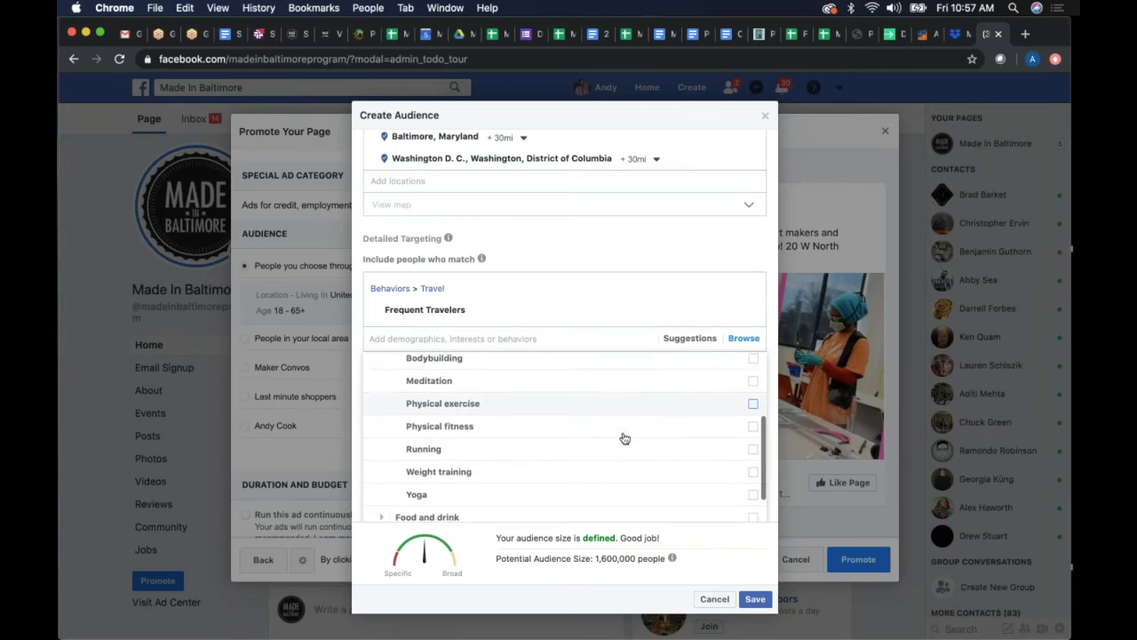
left_click(754, 443)
scroll(578, 451, "up", 3)
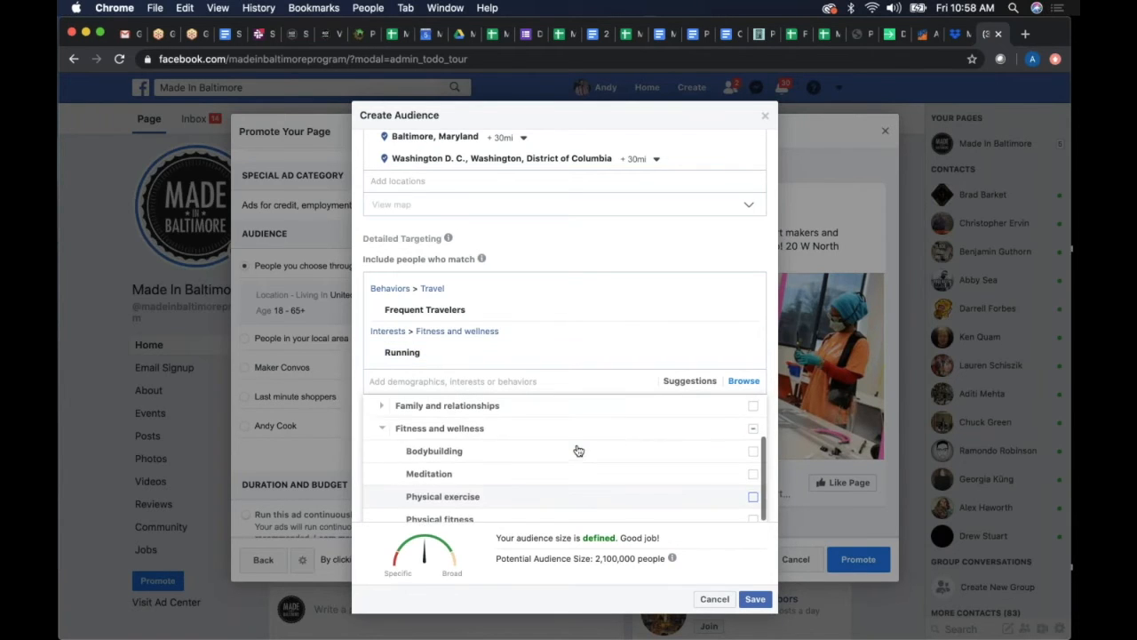
left_click(384, 459)
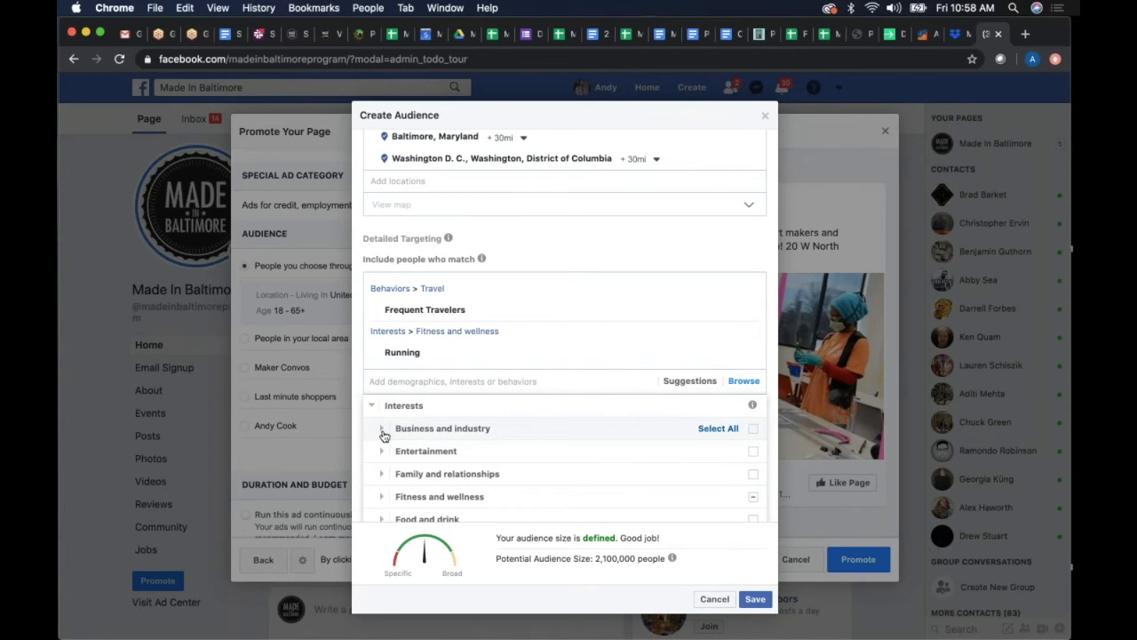
Add the Marketing interest from the Business and industry category to the detailed targeting and save the audience.
left_click(384, 435)
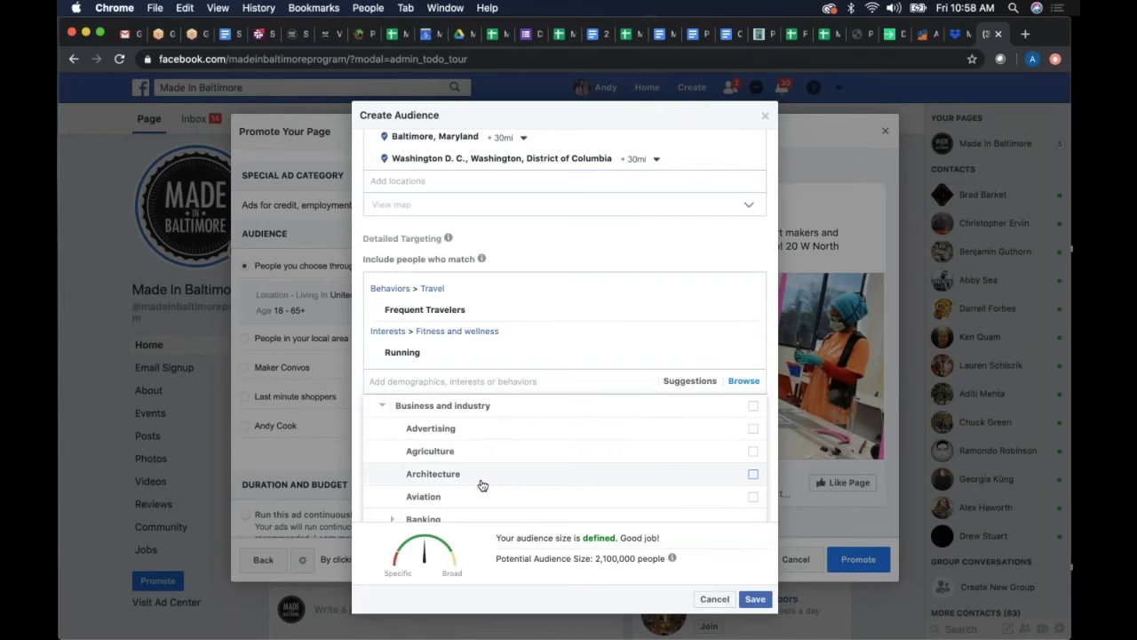
scroll(482, 484, "down", 4)
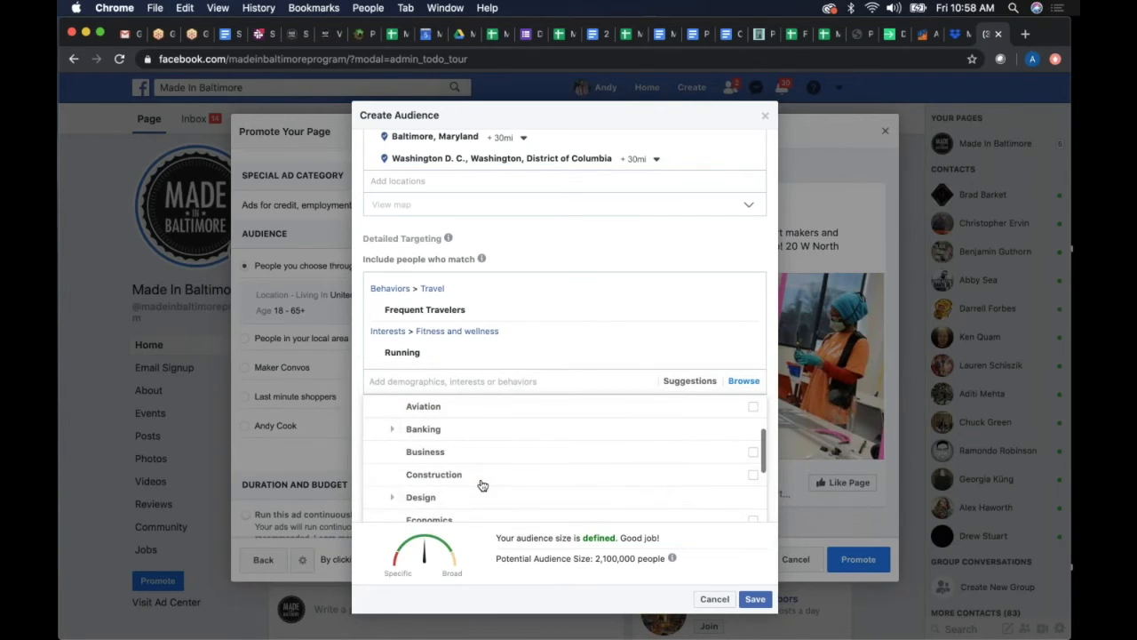
scroll(481, 485, "down", 5)
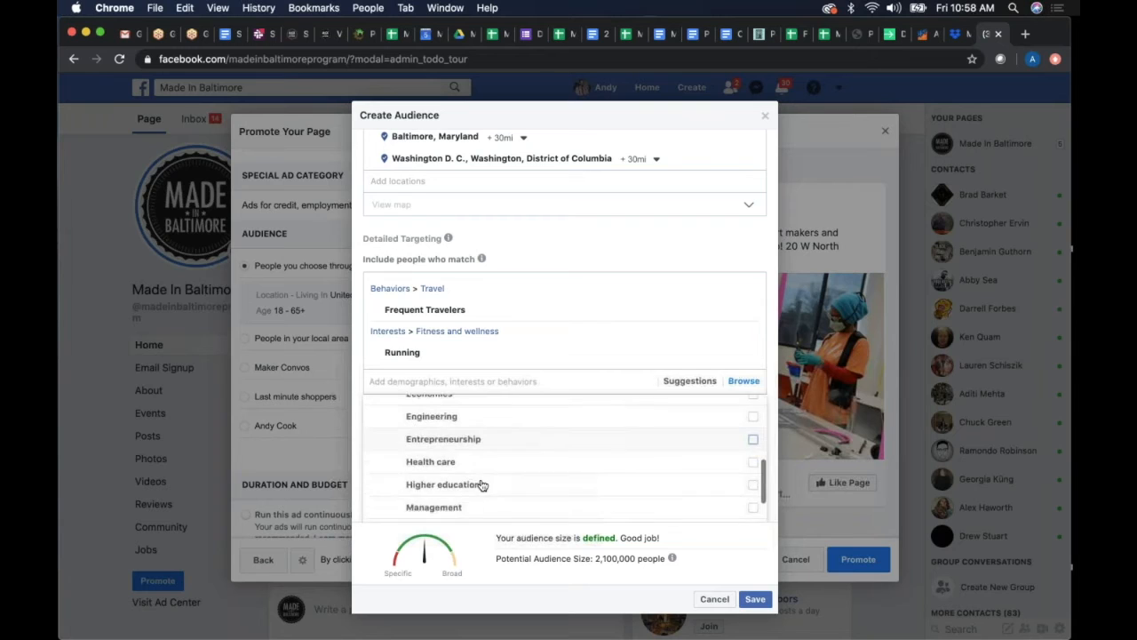
scroll(482, 484, "down", 2)
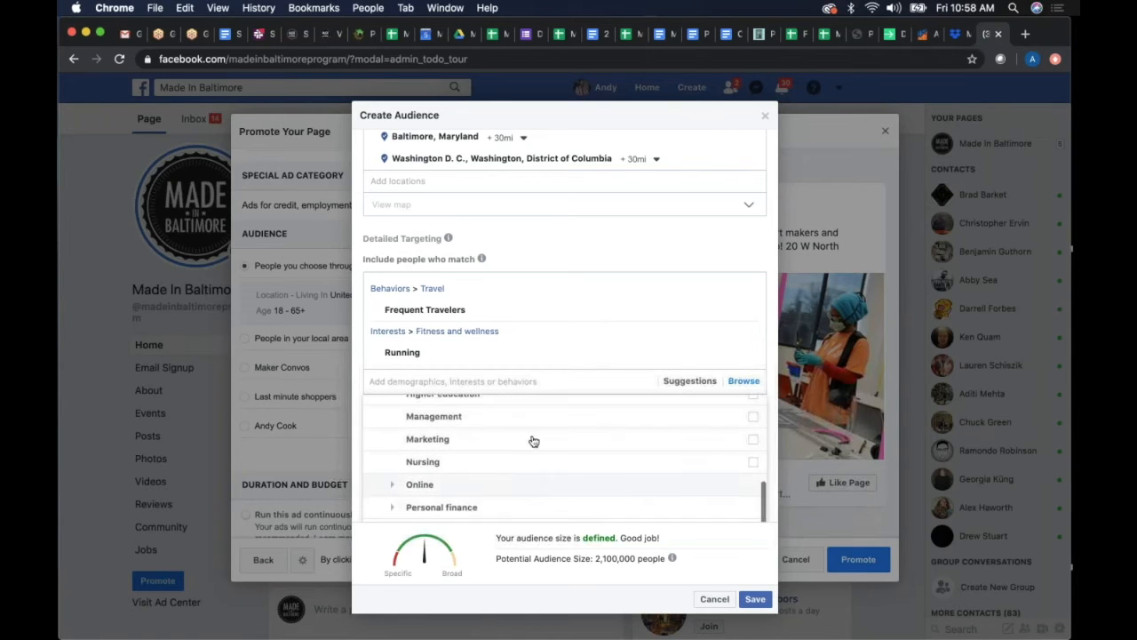
left_click(754, 441)
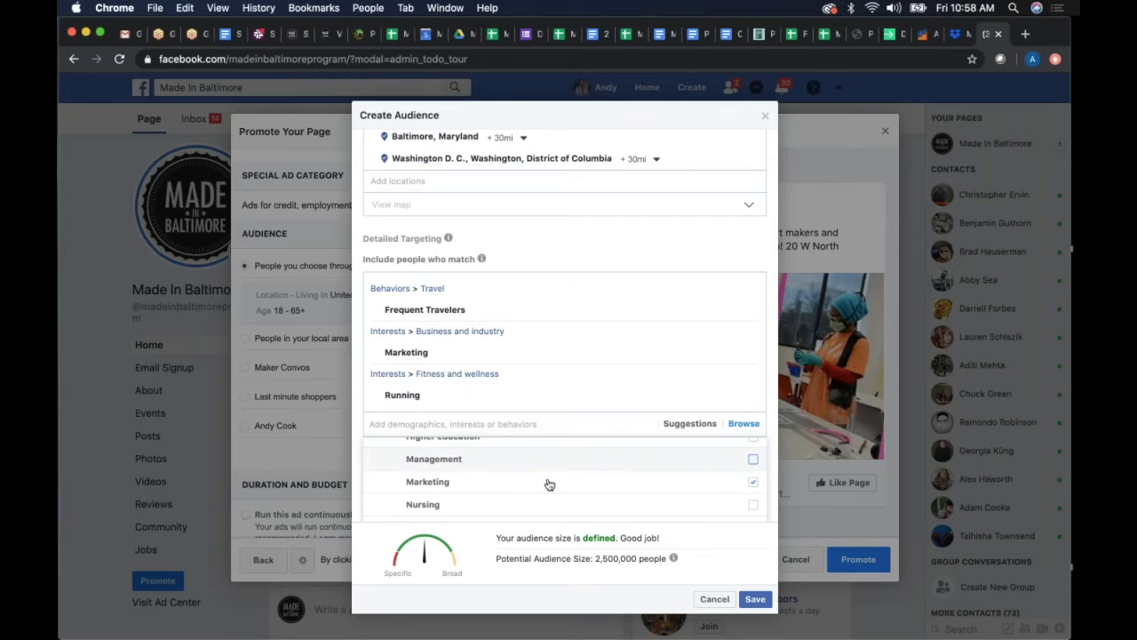
scroll(549, 484, "up", 4)
scroll(547, 484, "up", 4)
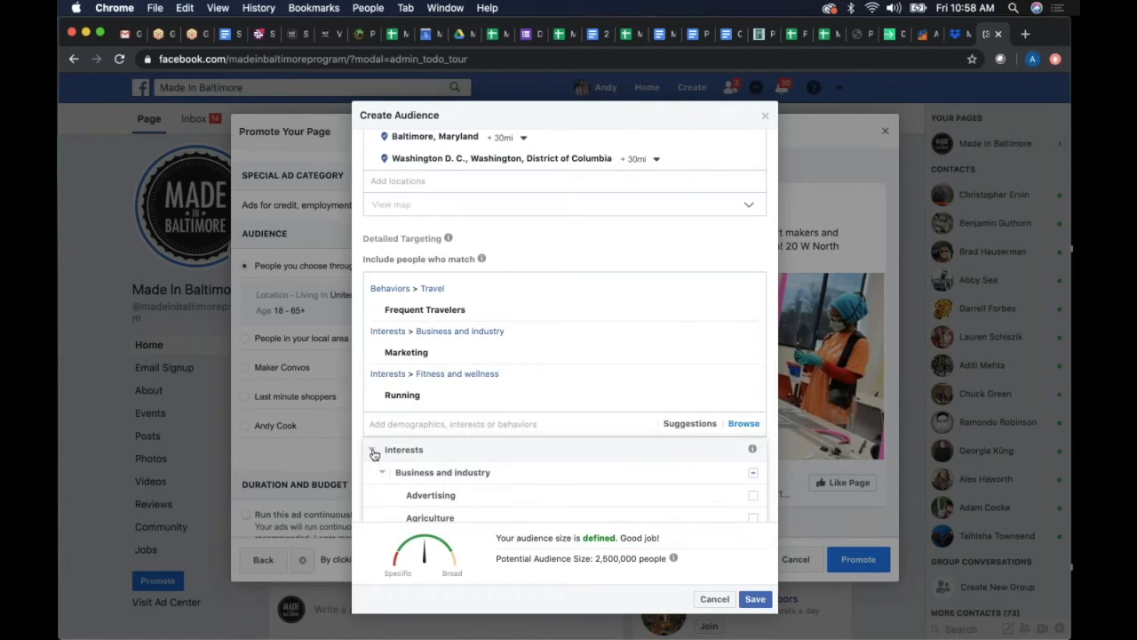
left_click(374, 454)
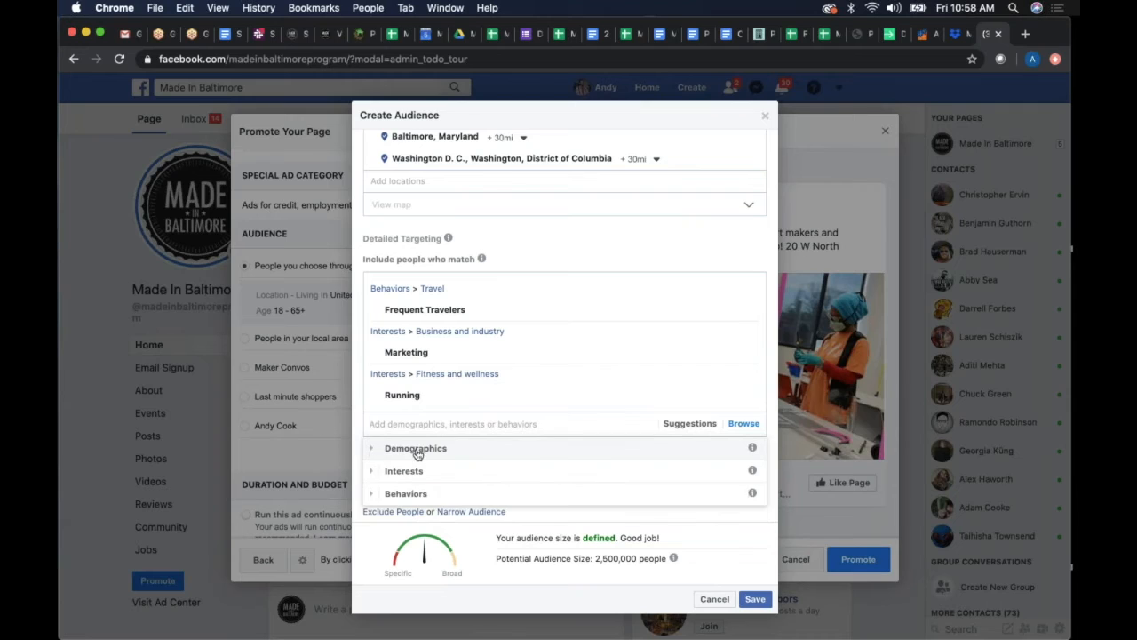
left_click(713, 516)
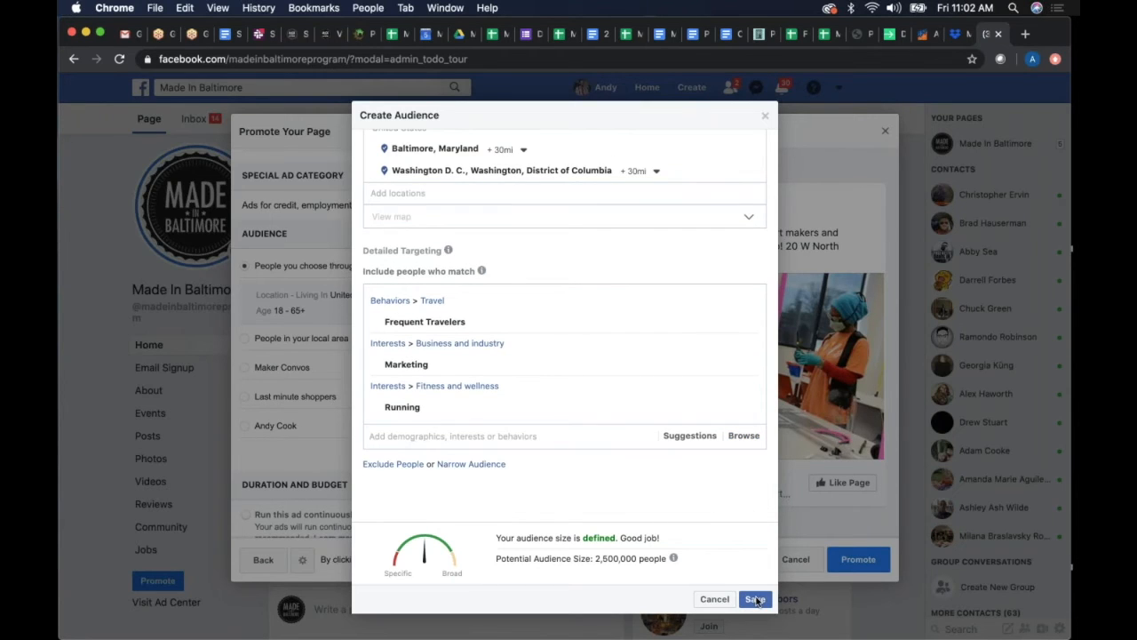
left_click(755, 599)
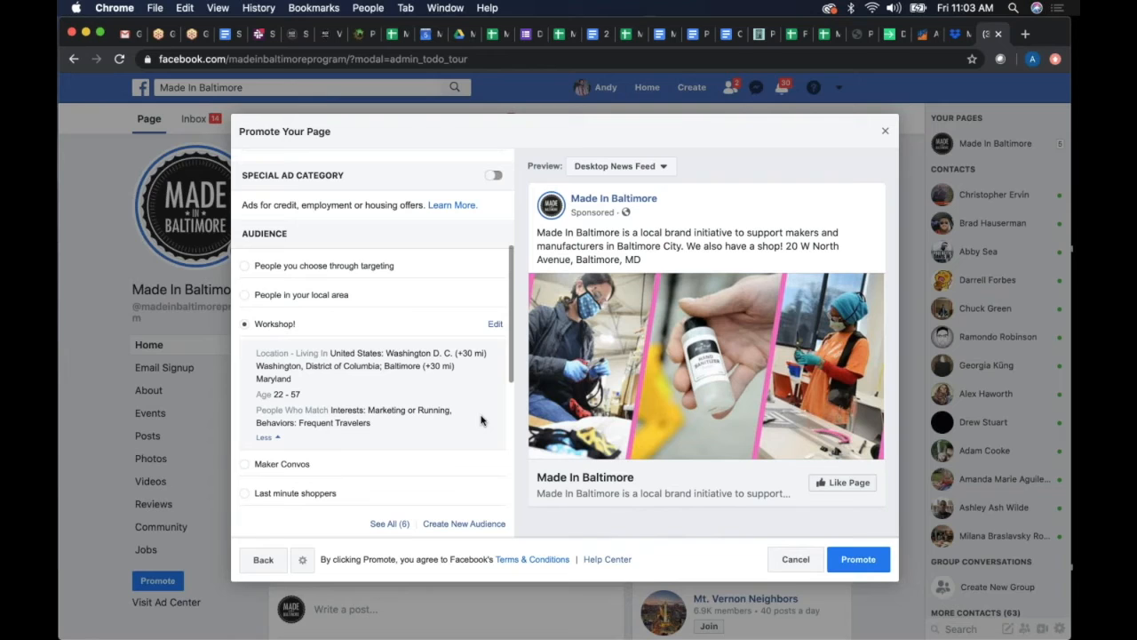
Set the page promotion's duration to 7 days and its daily budget to $10.00.
scroll(480, 420, "down", 6)
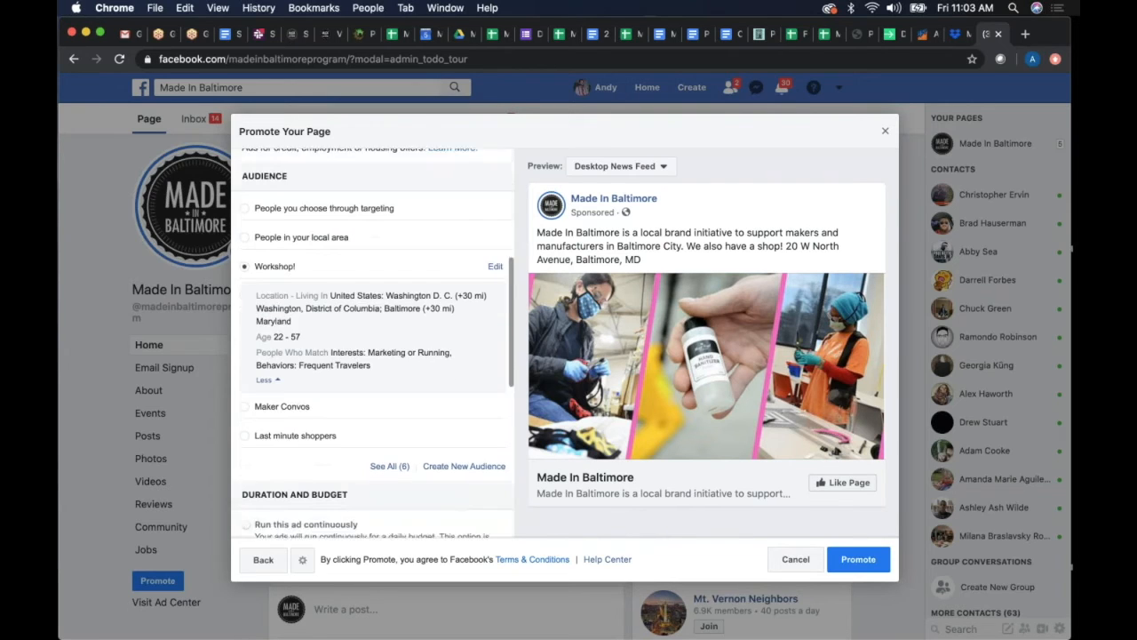
scroll(373, 342, "down", 3)
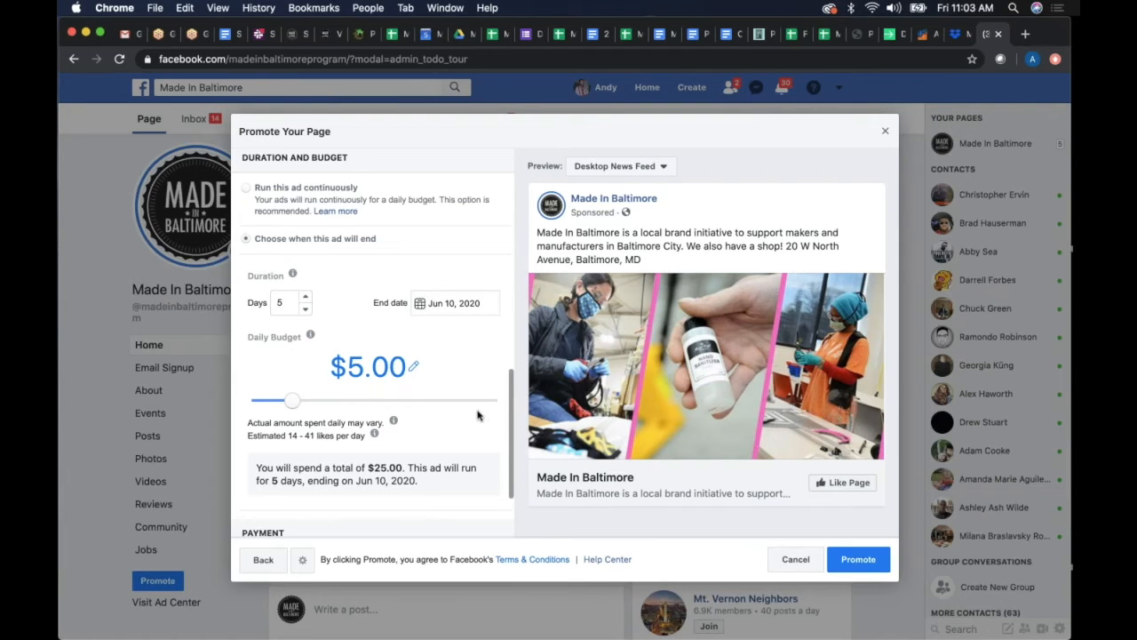
left_click(309, 299)
left_click(308, 298)
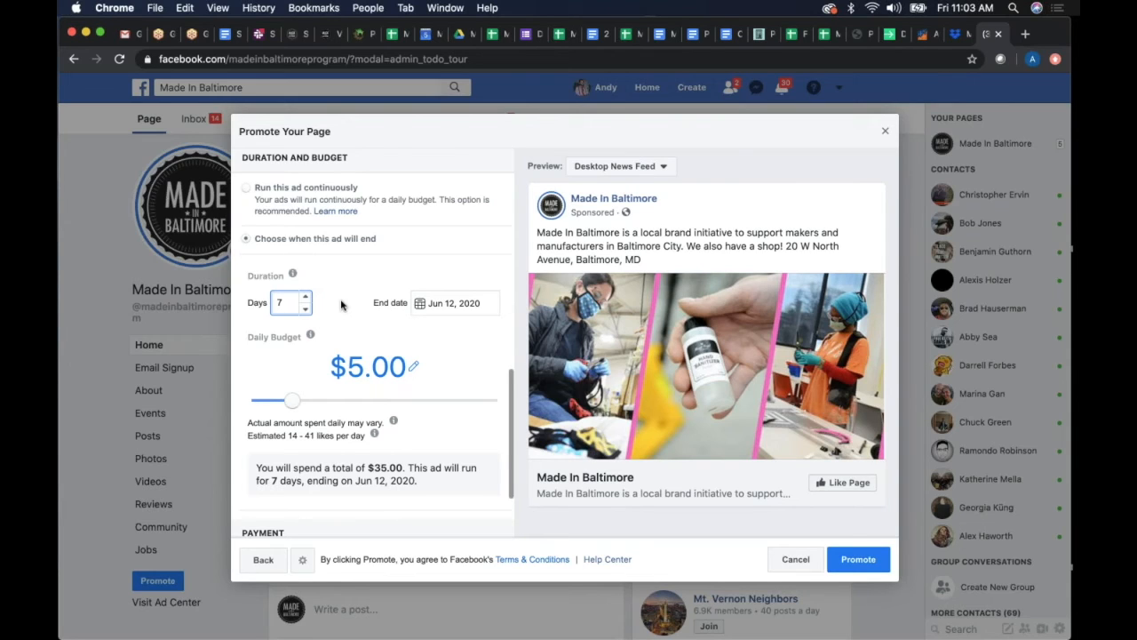
left_click_drag(294, 403, 346, 402)
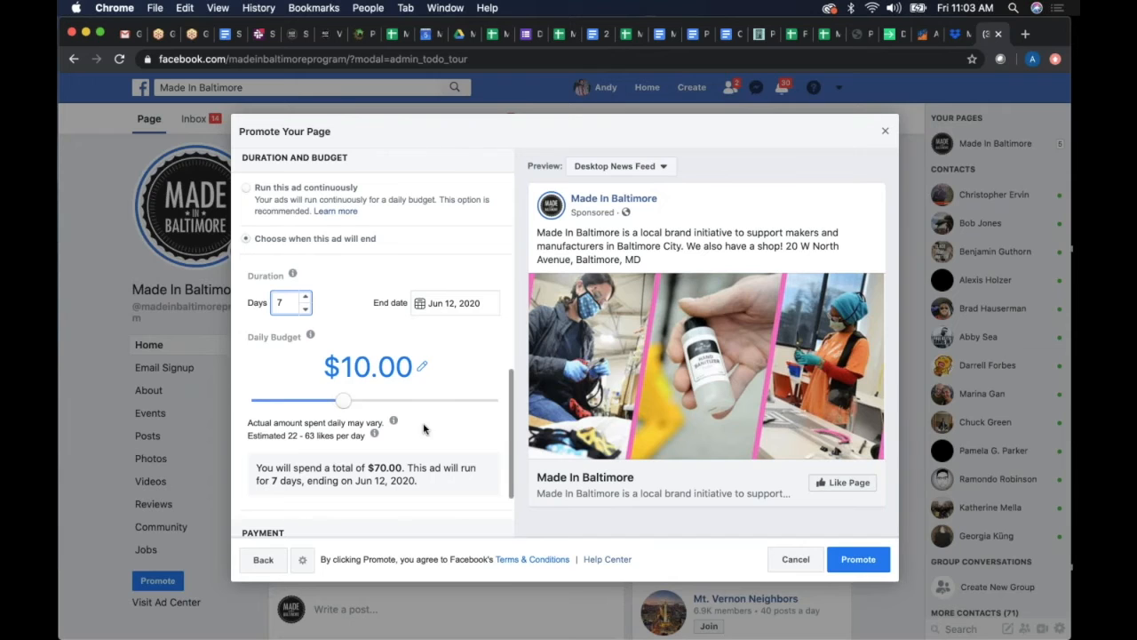
scroll(423, 428, "down", 3)
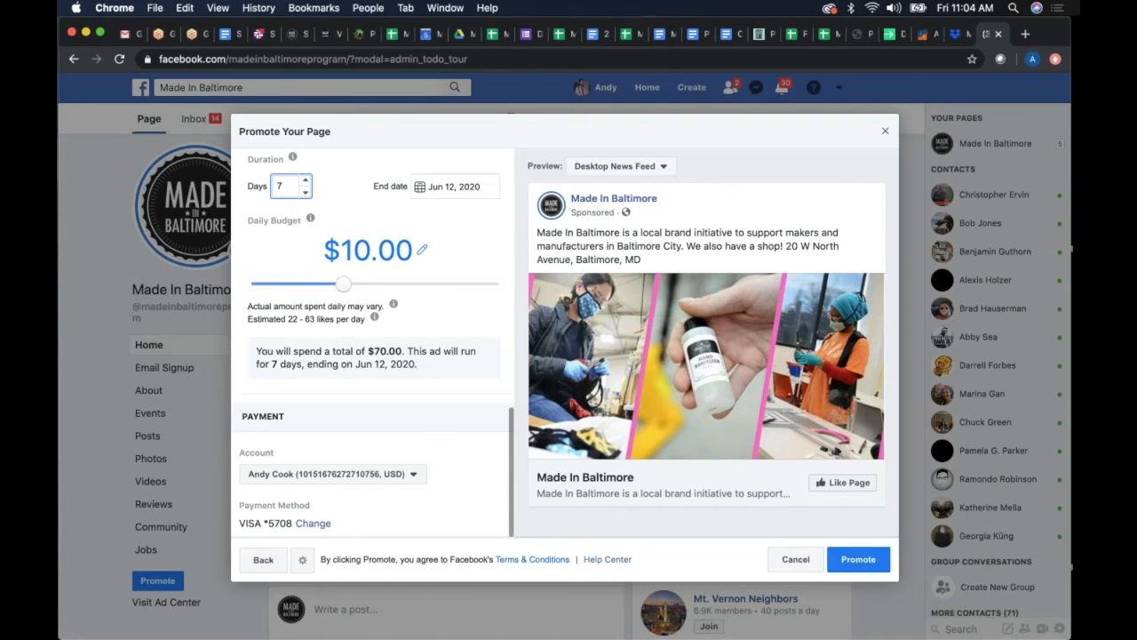
scroll(373, 343, "up", 3)
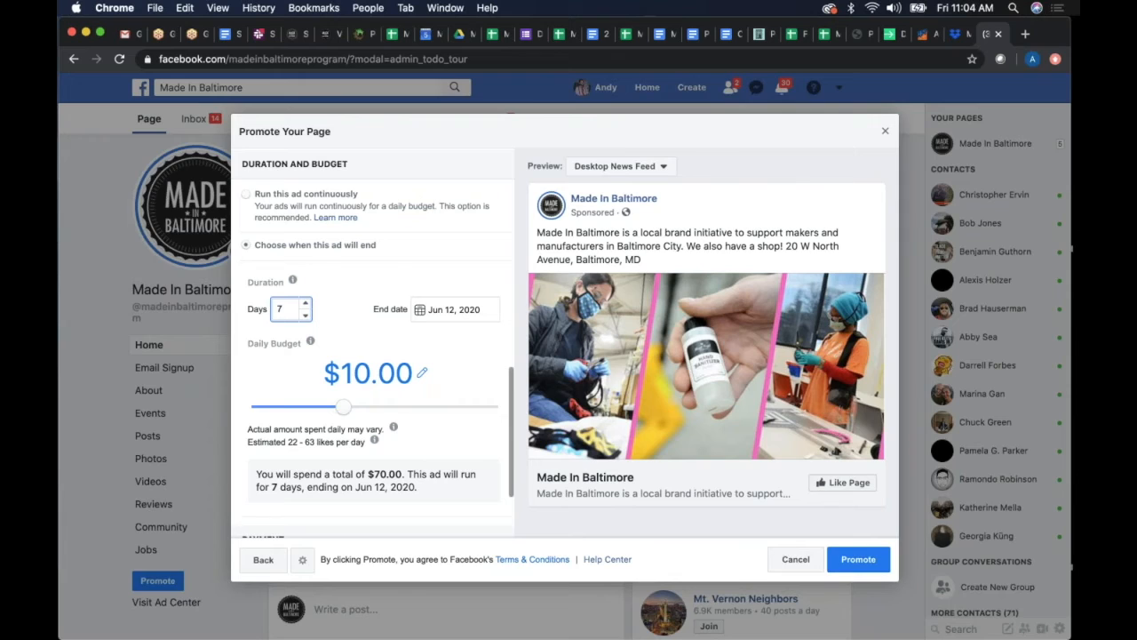
Switch the page promotion to run continuously instead of ending on a chosen date.
left_click(247, 196)
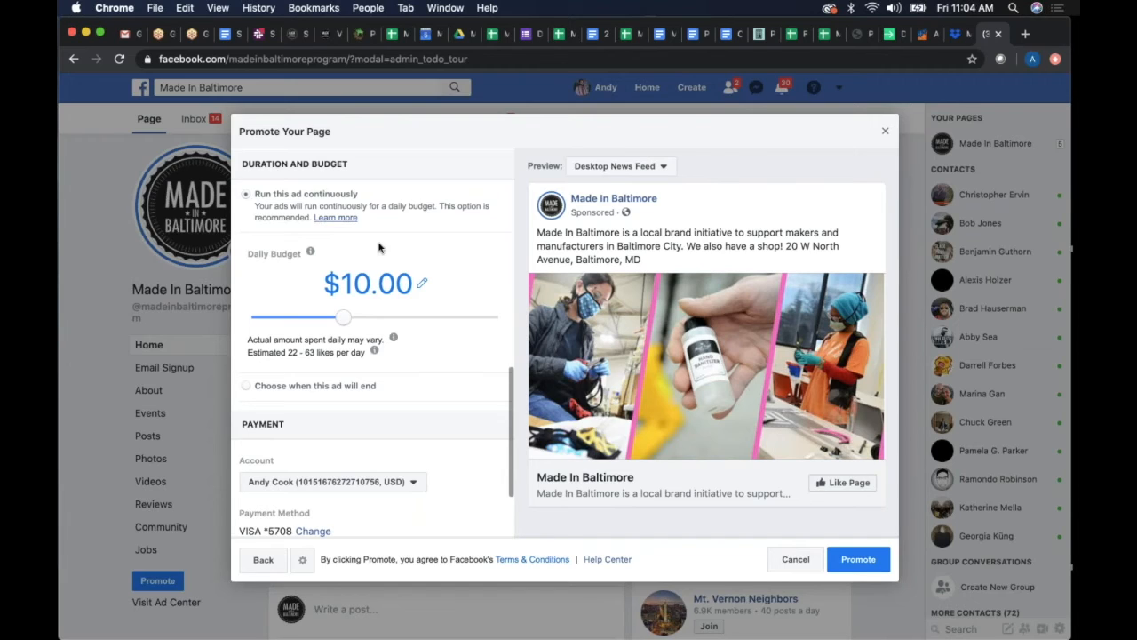
scroll(380, 248, "up", 1)
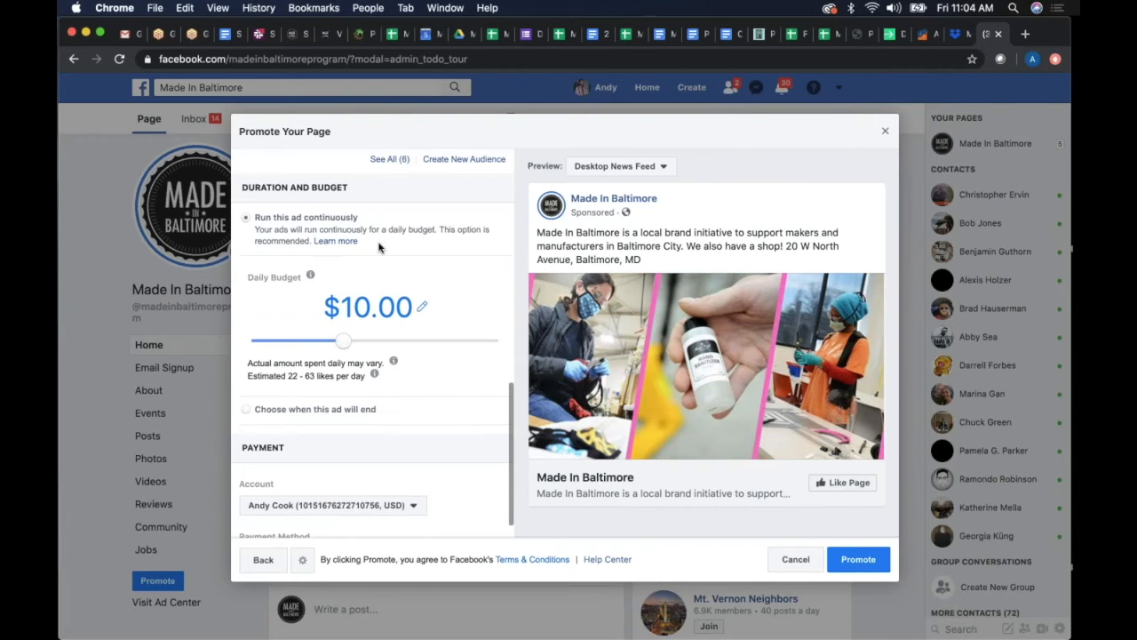
scroll(379, 248, "up", 2)
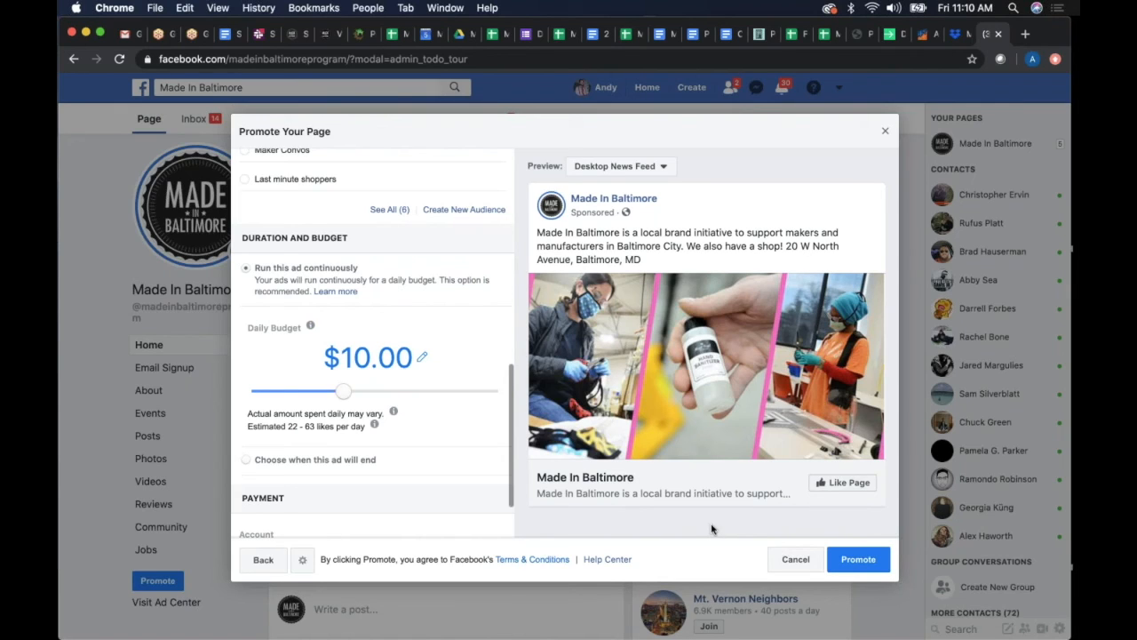
Cancel the page promotion and discard the ad without saving a draft.
left_click(795, 559)
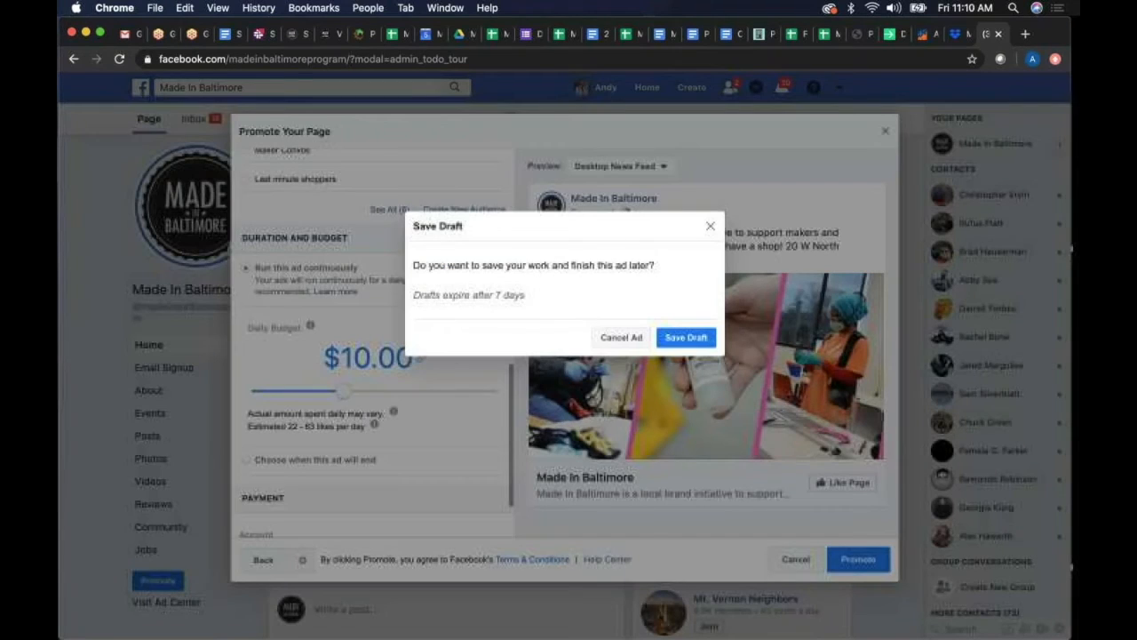
left_click(625, 343)
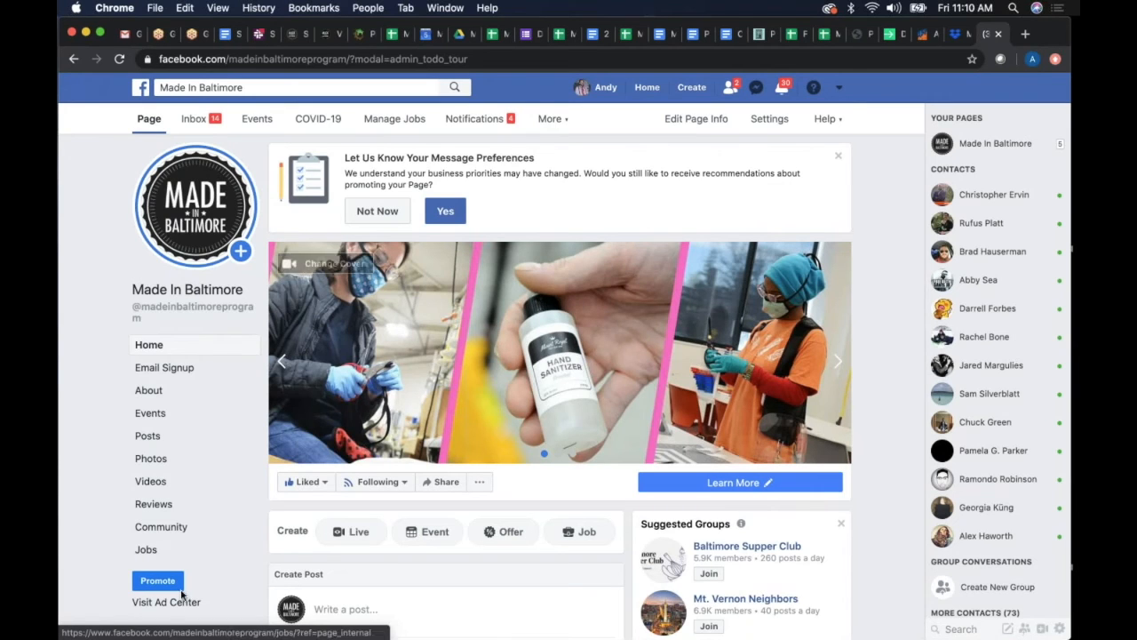
Open the page's Ad Center and look through its recent ads.
left_click(168, 604)
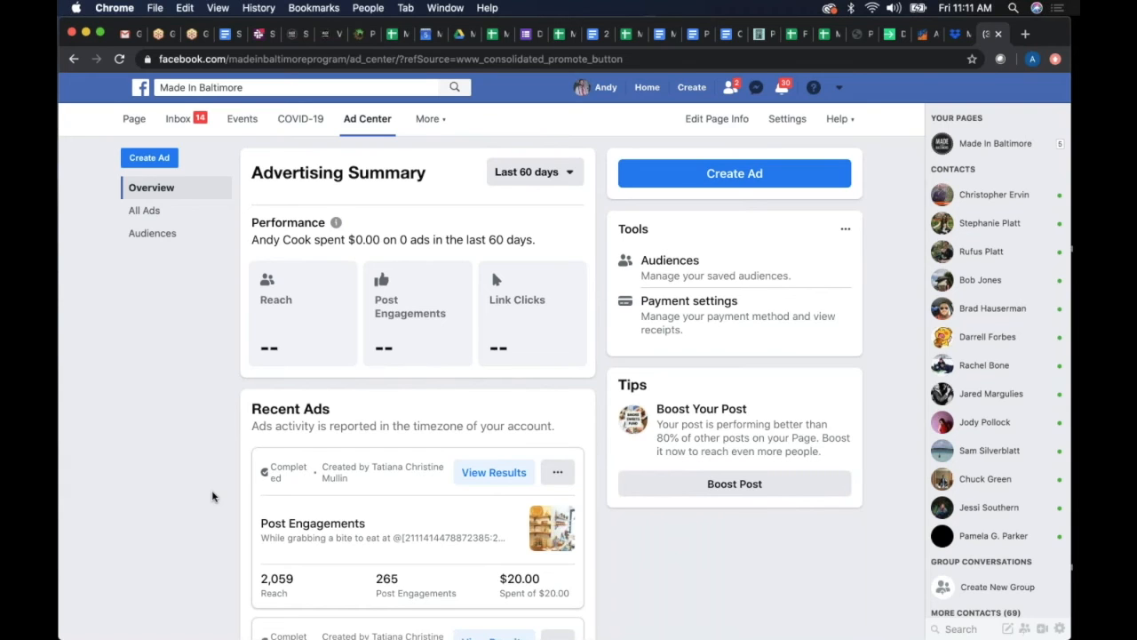
scroll(214, 496, "down", 3)
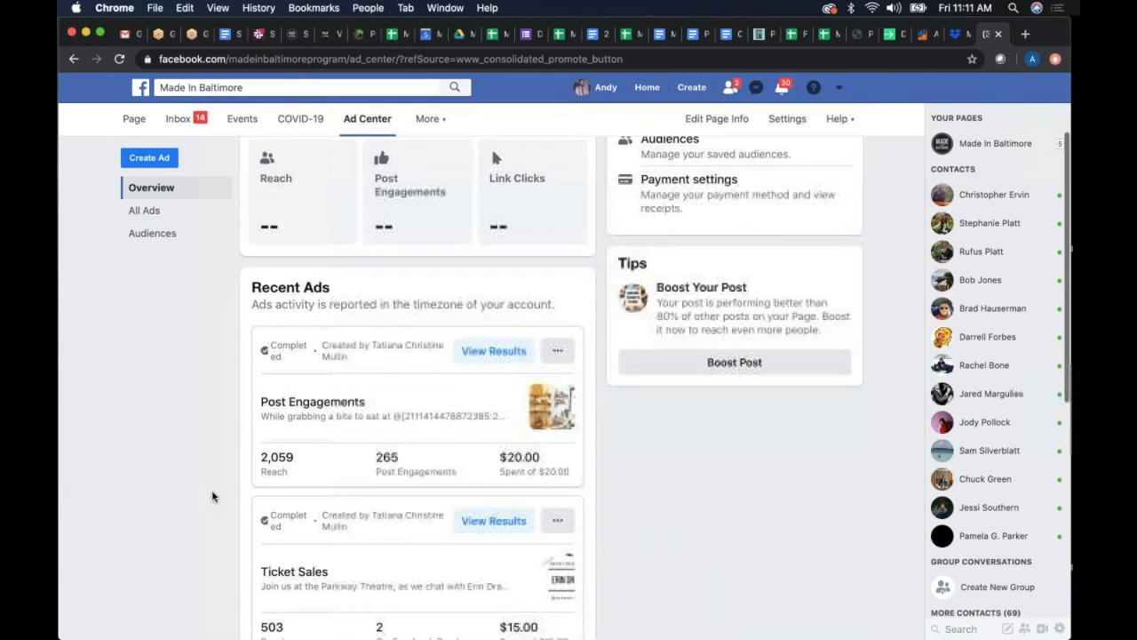
scroll(213, 496, "down", 2)
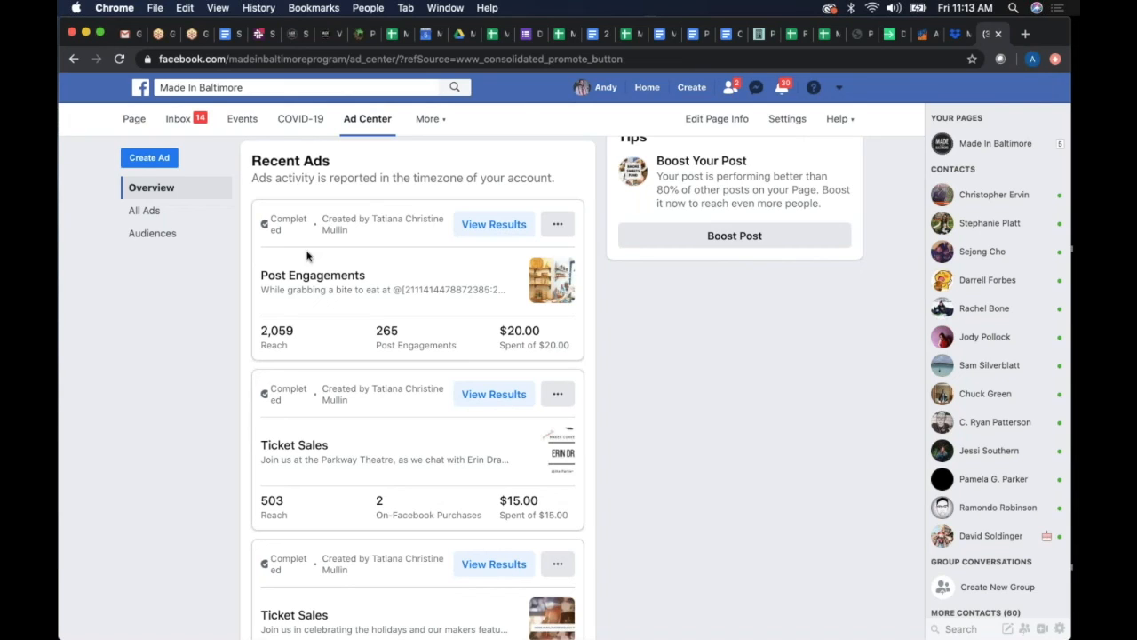
View the results of the most recent Post Engagements ad and examine its performance, engagement activity and audience demographics.
left_click(496, 228)
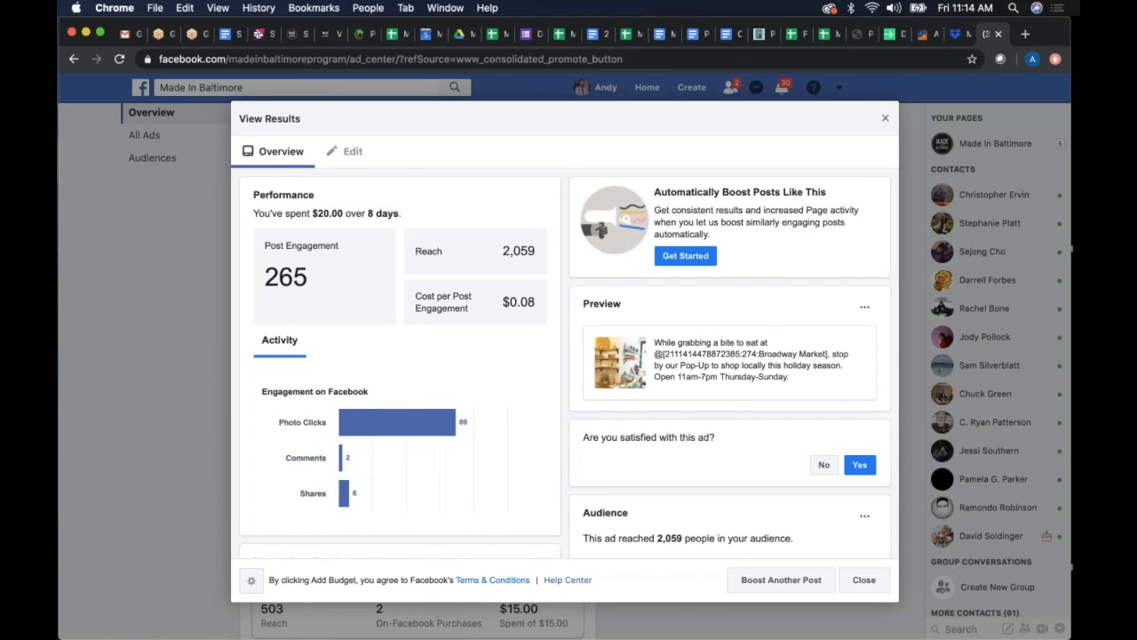
scroll(569, 364, "down", 5)
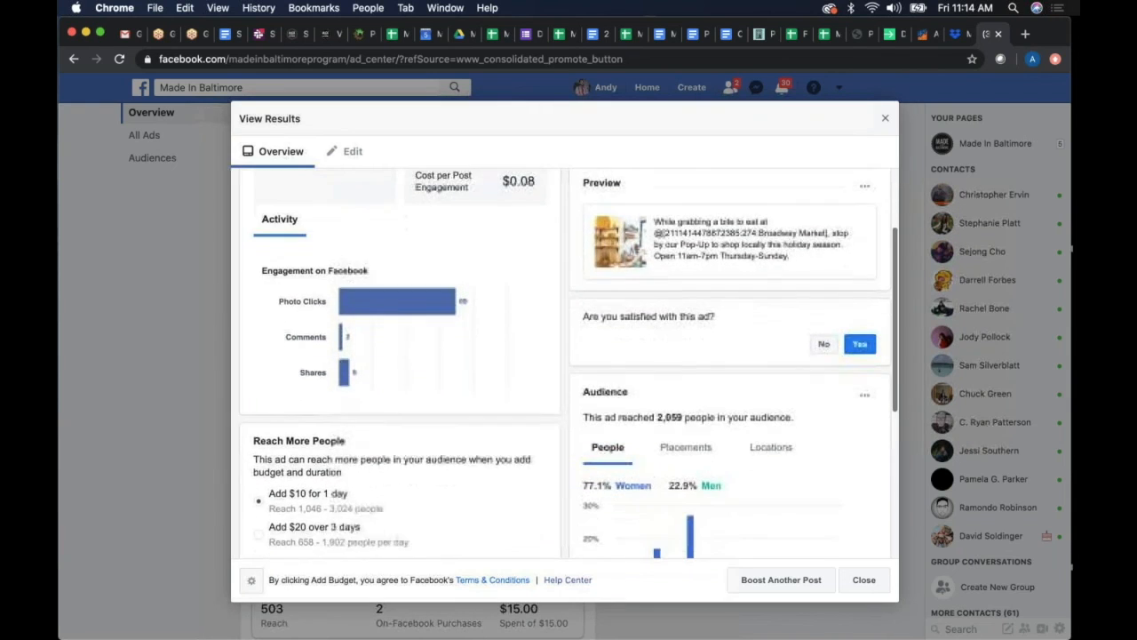
scroll(427, 213, "down", 2)
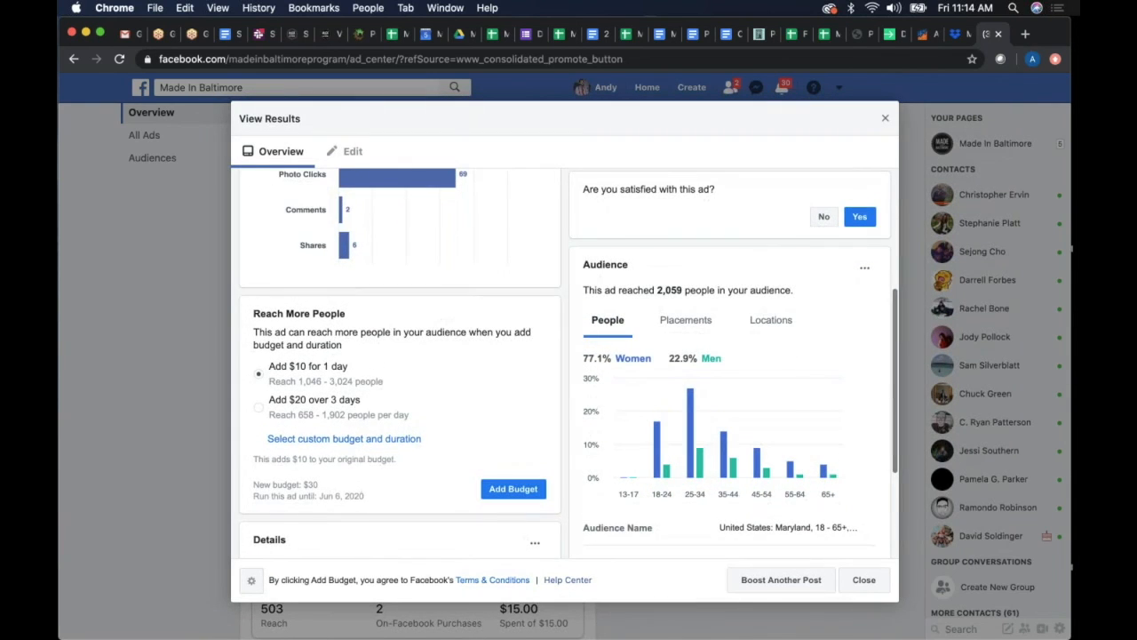
scroll(569, 365, "down", 1)
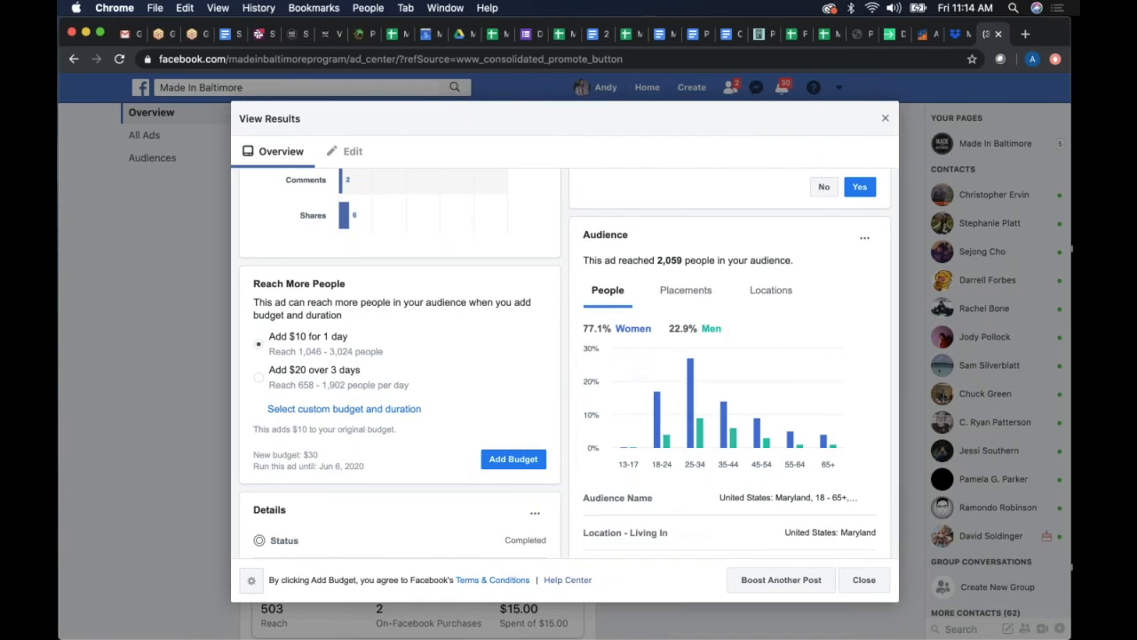
Examine the ad's audience by placement, return to the people breakdown and check the targeting and budget details.
left_click(687, 299)
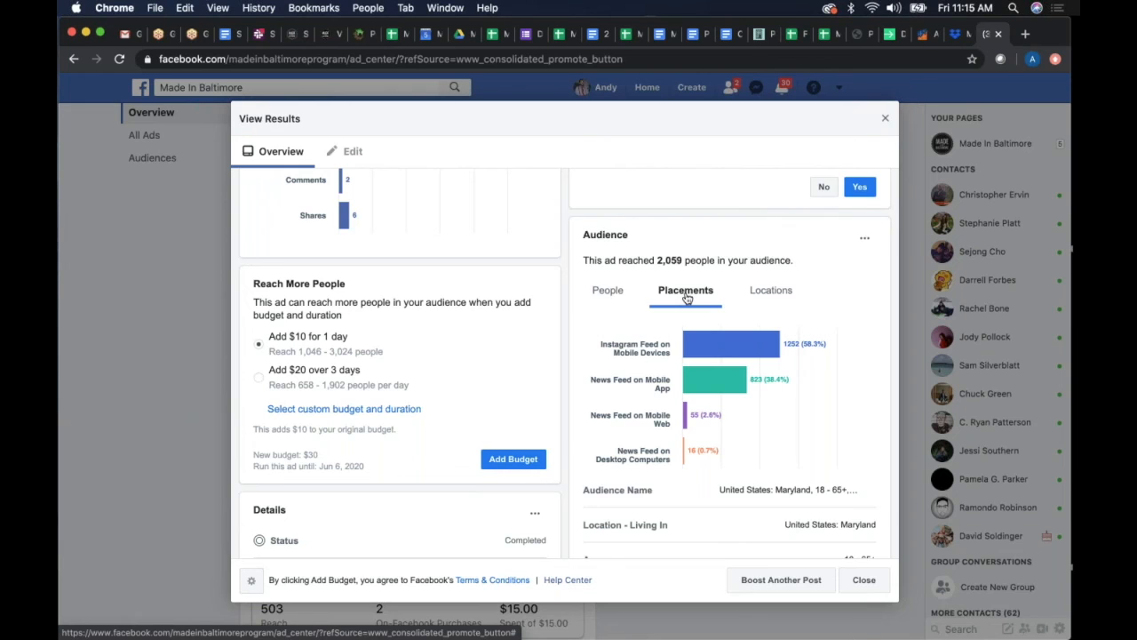
scroll(686, 299, "down", 2)
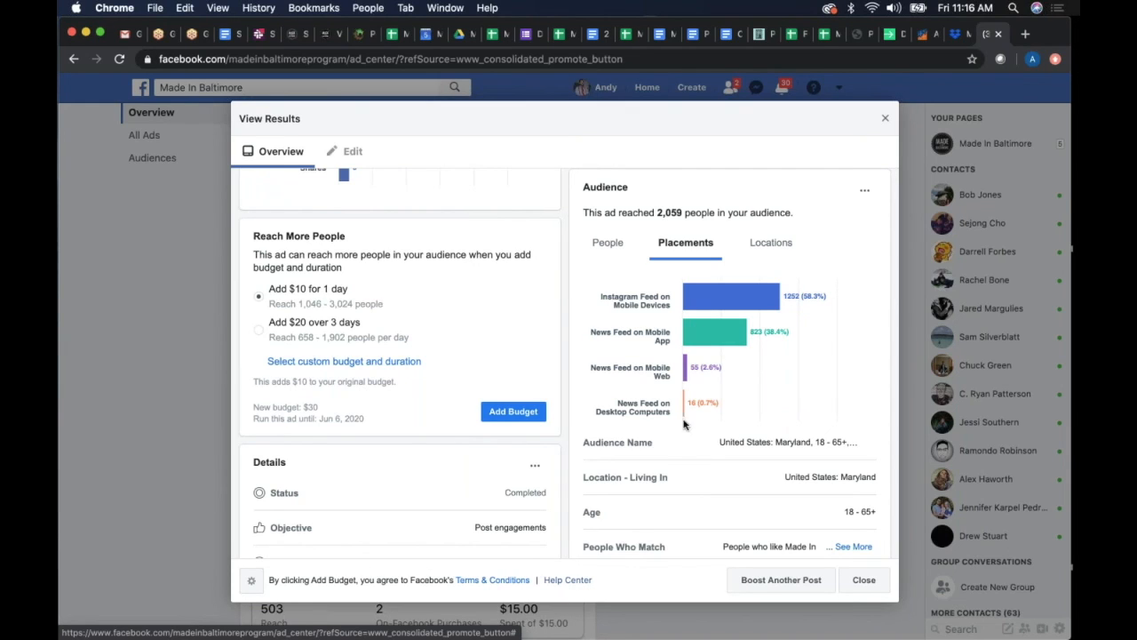
left_click(611, 246)
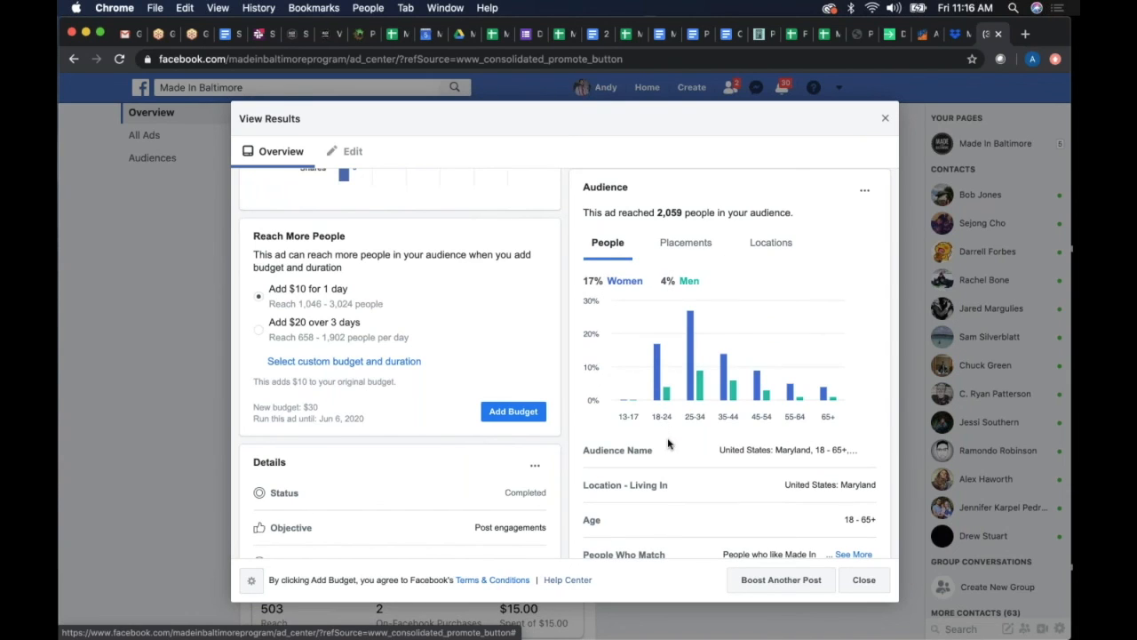
scroll(669, 444, "down", 3)
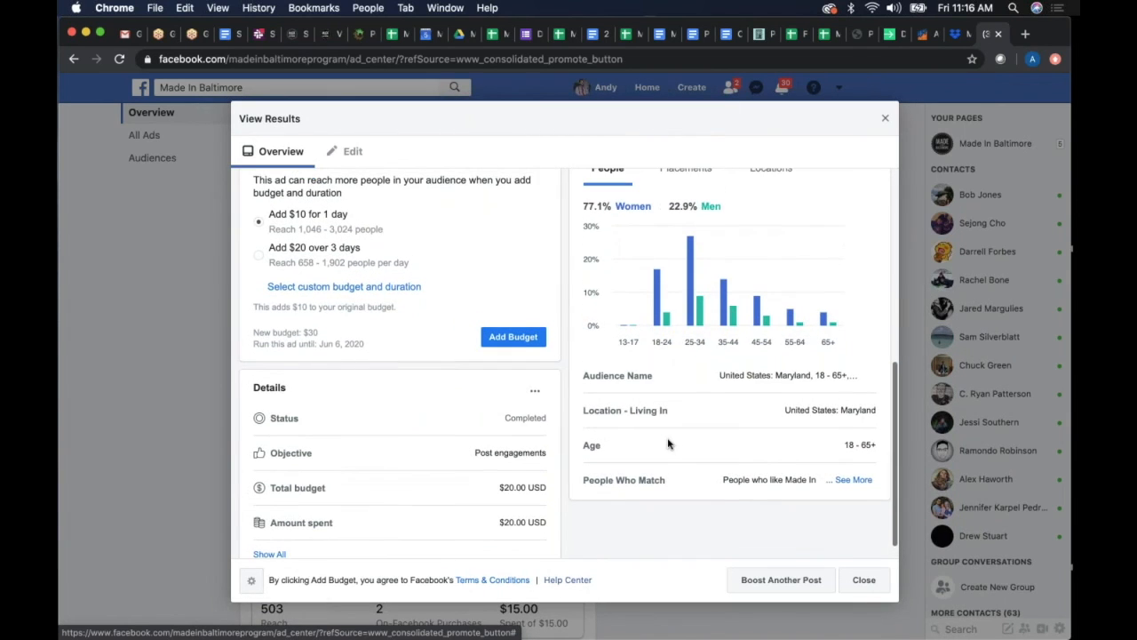
scroll(668, 444, "up", 2)
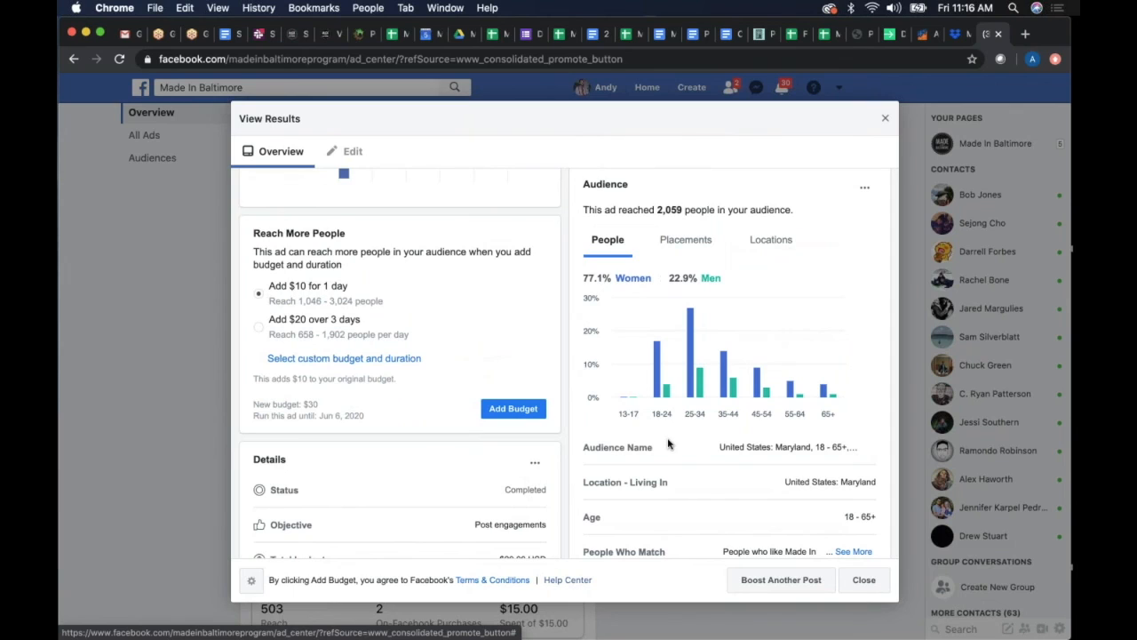